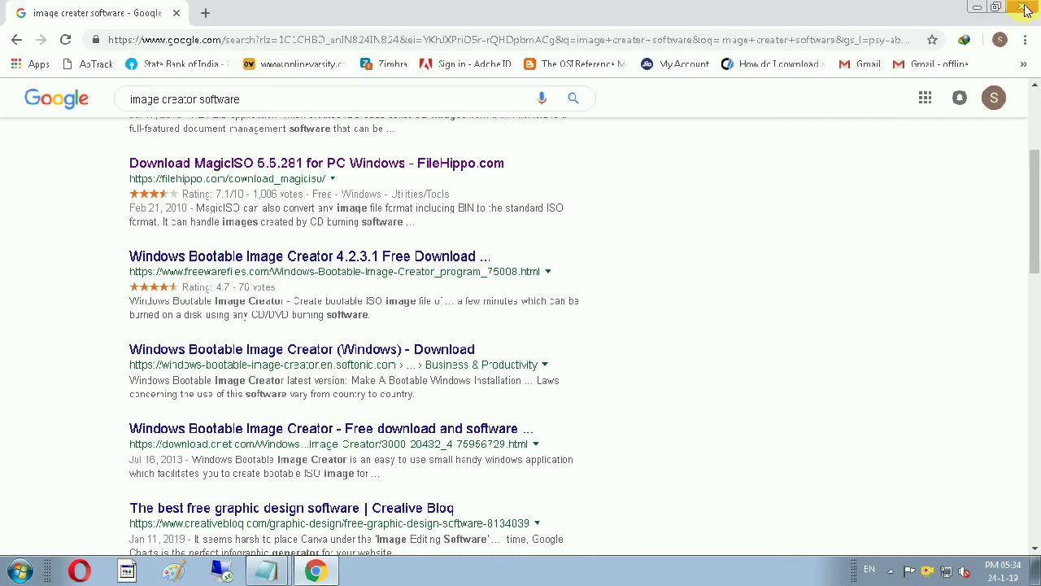
Step: Minimize the browser and launch MagicISO from the desktop
{"action": "left_click", "coordinate": [976, 8]}
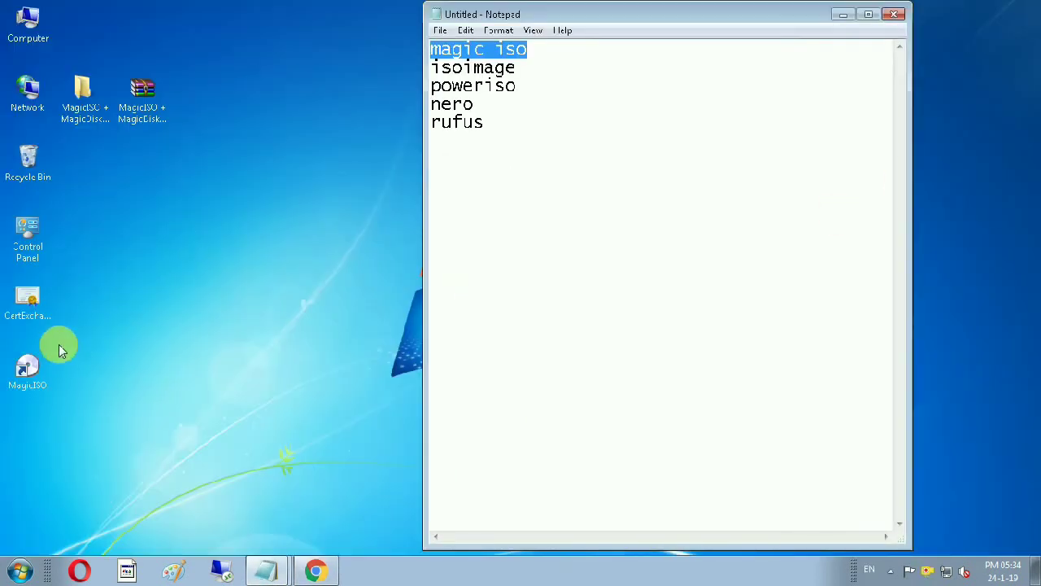
{"action": "left_click", "coordinate": [28, 372]}
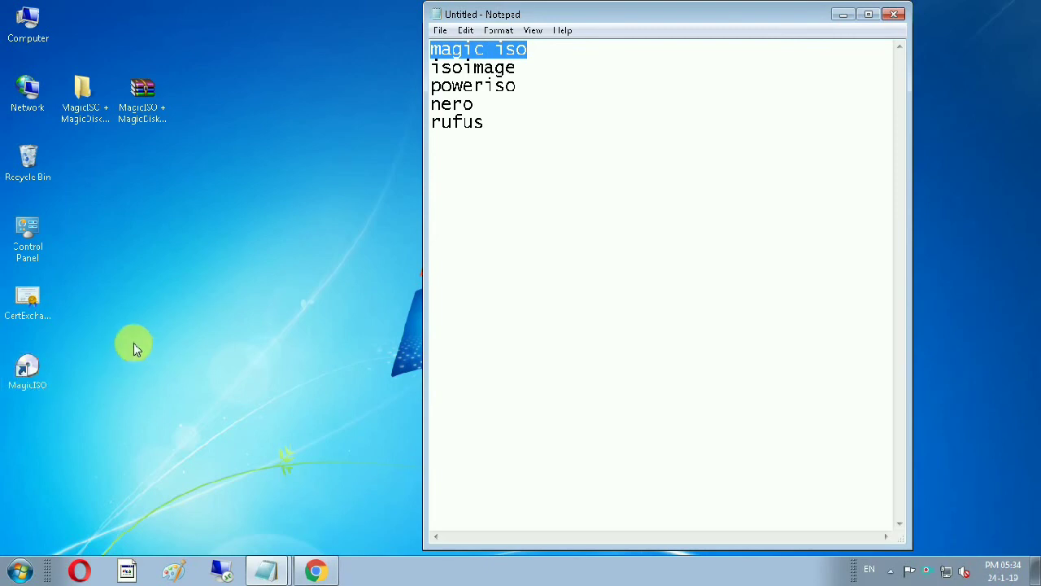
{"action": "left_click", "coordinate": [33, 381]}
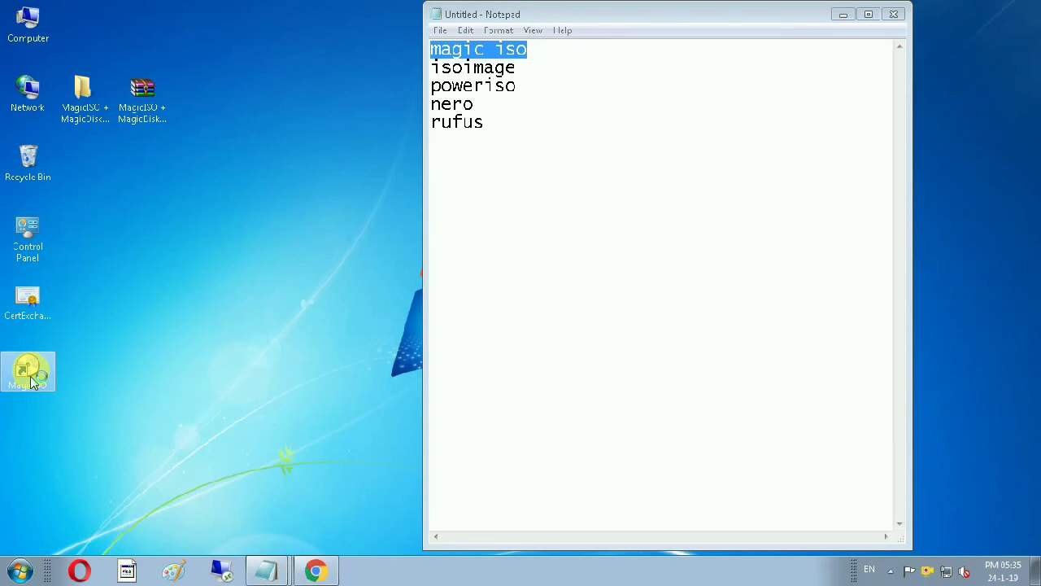
{"action": "double_click", "coordinate": [33, 380]}
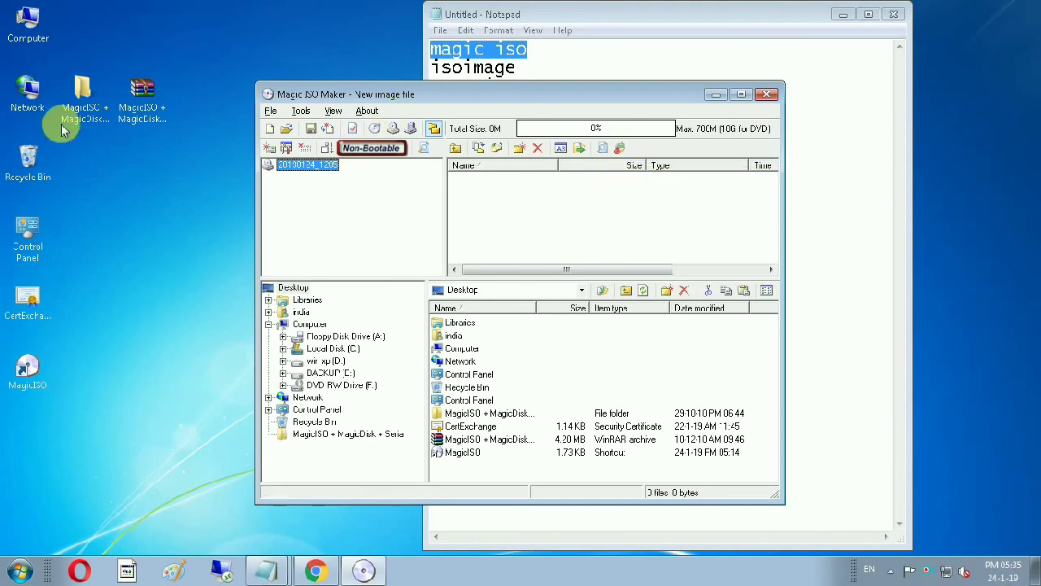
Step: Add the desktop's MagicISO + MagicDisk + Serial folder to the new image, and view the Burn CD/DVD options before closing them
{"action": "left_click", "coordinate": [81, 96]}
{"action": "left_click_drag", "start_coordinate": [82, 96], "coordinate": [625, 222]}
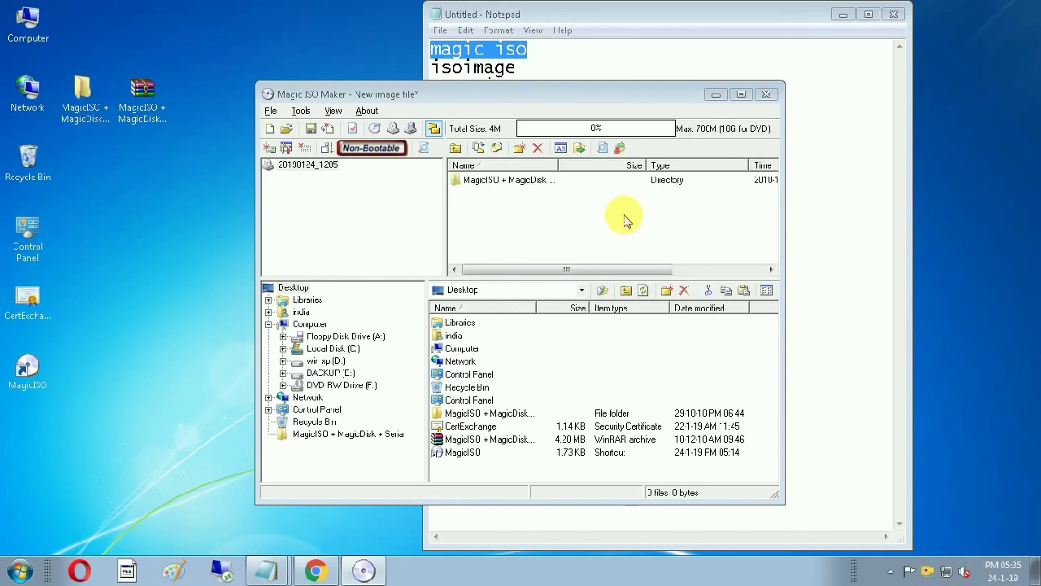
{"action": "left_click", "coordinate": [620, 150]}
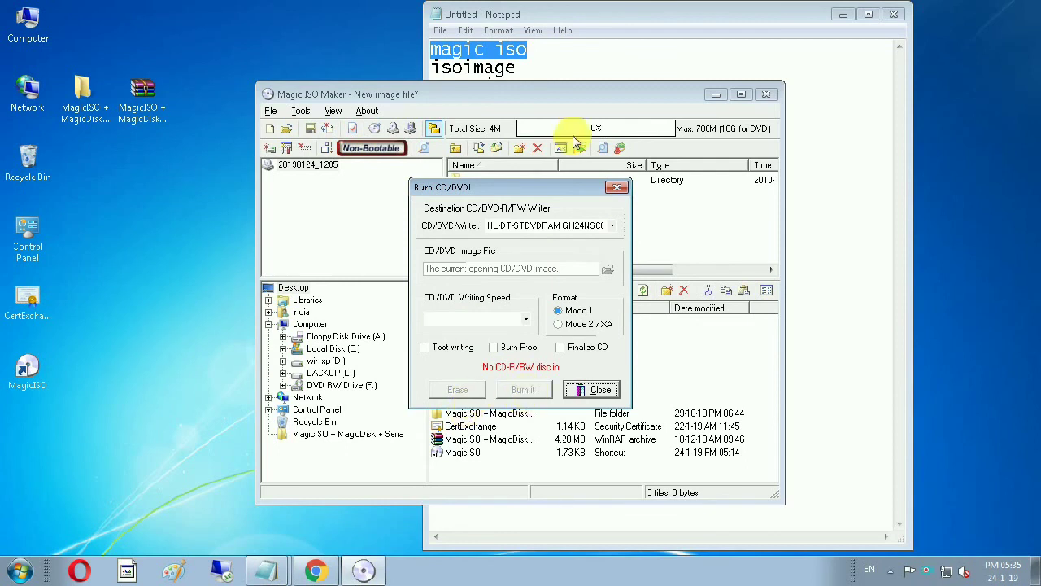
{"action": "left_click", "coordinate": [620, 189]}
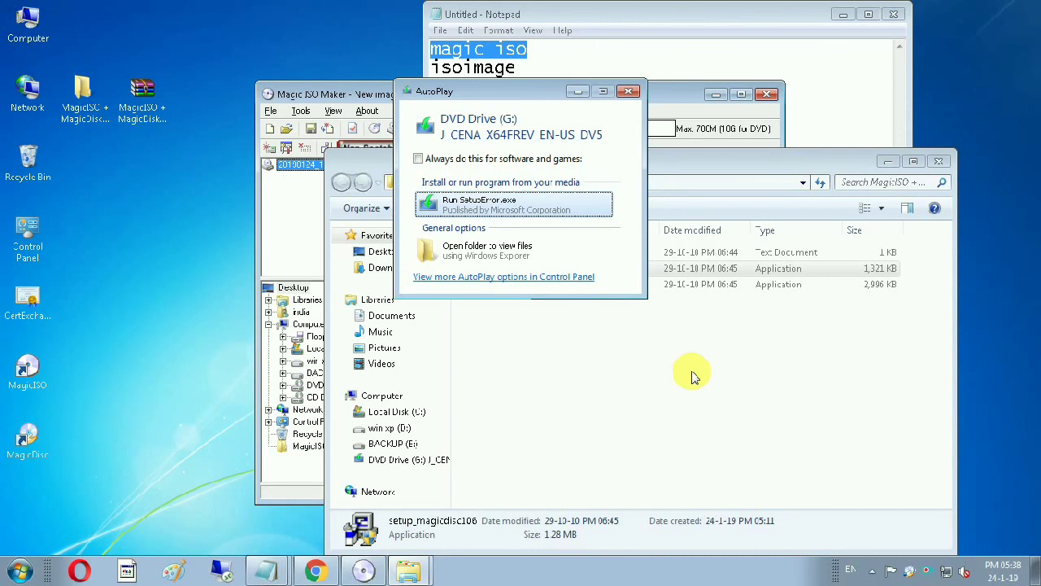
Step: Examine the files on DVD Drive (G:) in Windows Explorer, and close the Explorer and AutoPlay windows
{"action": "left_click_drag", "start_coordinate": [505, 94], "coordinate": [401, 96]}
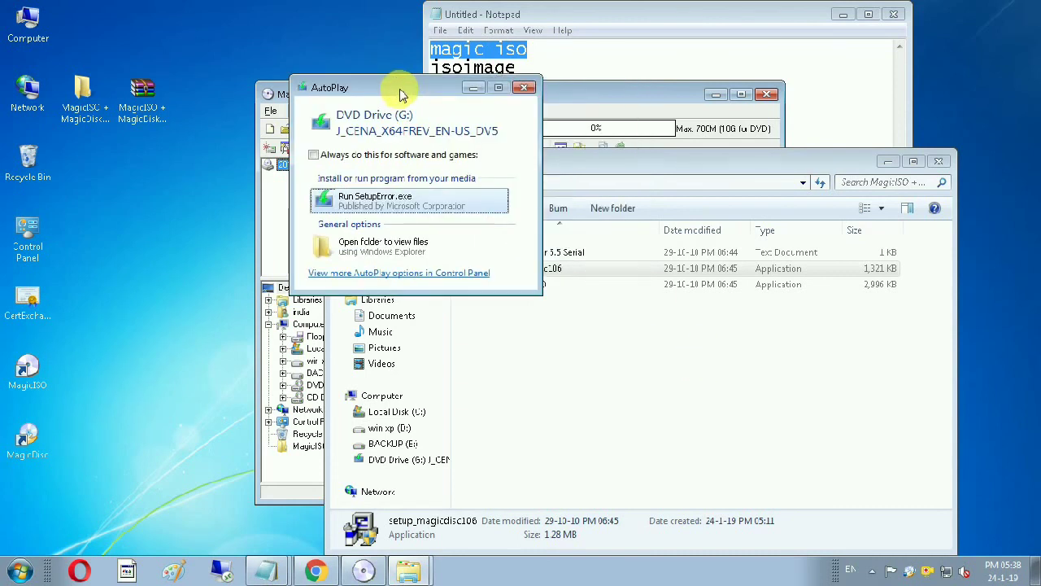
{"action": "left_click", "coordinate": [20, 573]}
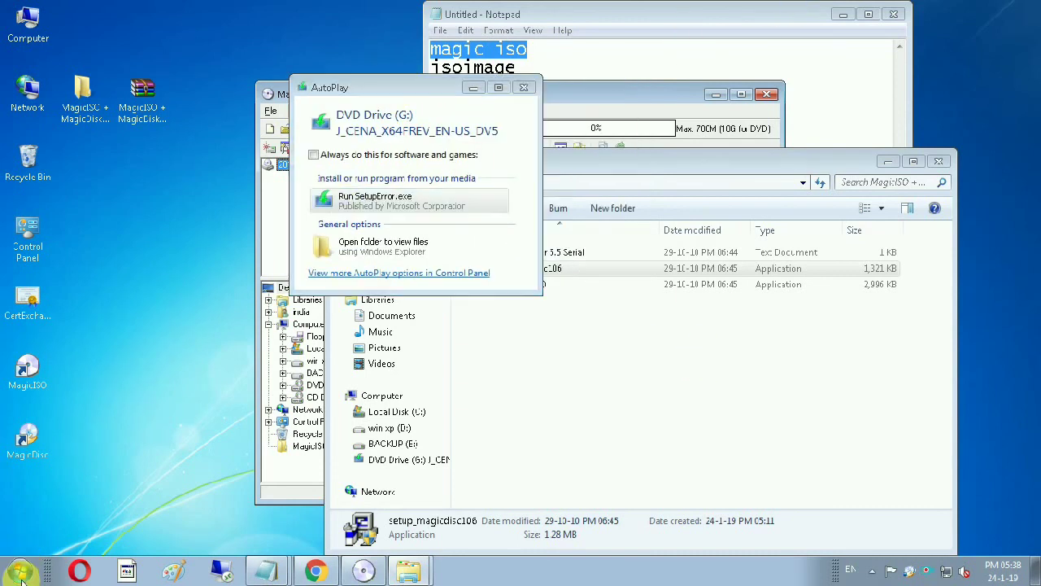
{"action": "left_click", "coordinate": [274, 394]}
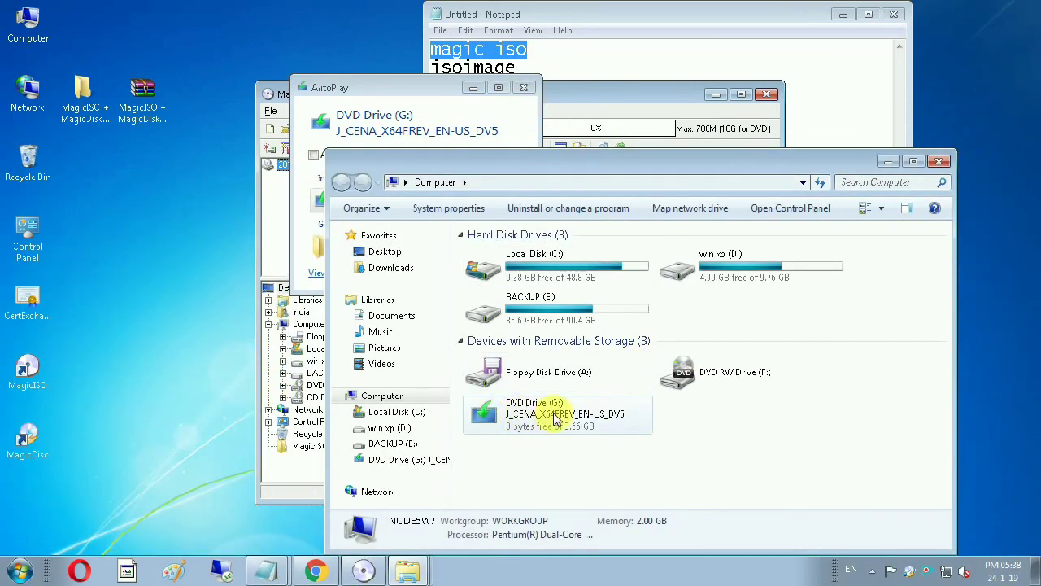
{"action": "left_click", "coordinate": [557, 418]}
{"action": "right_click", "coordinate": [557, 418]}
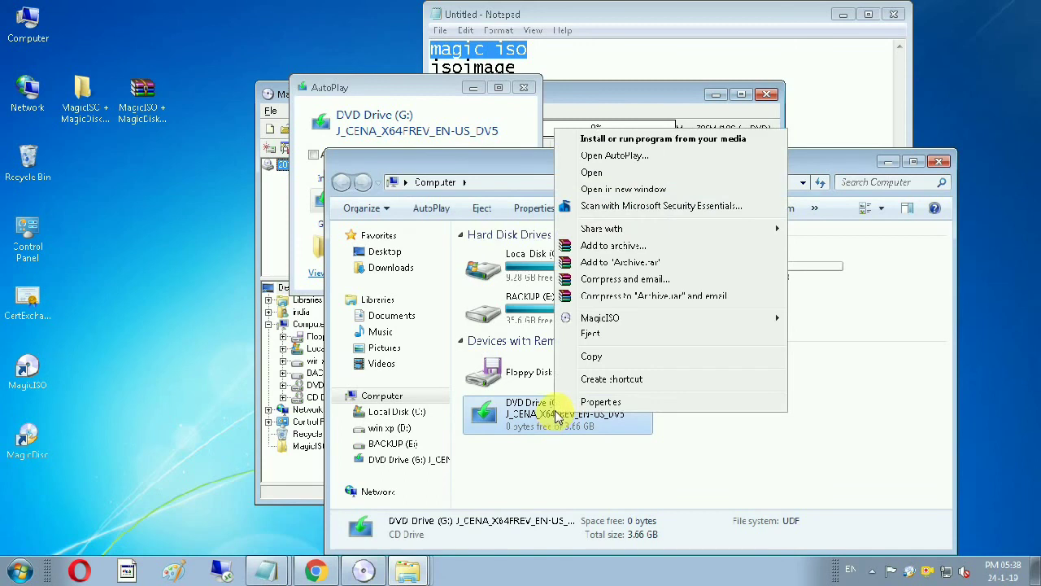
{"action": "left_click", "coordinate": [618, 174]}
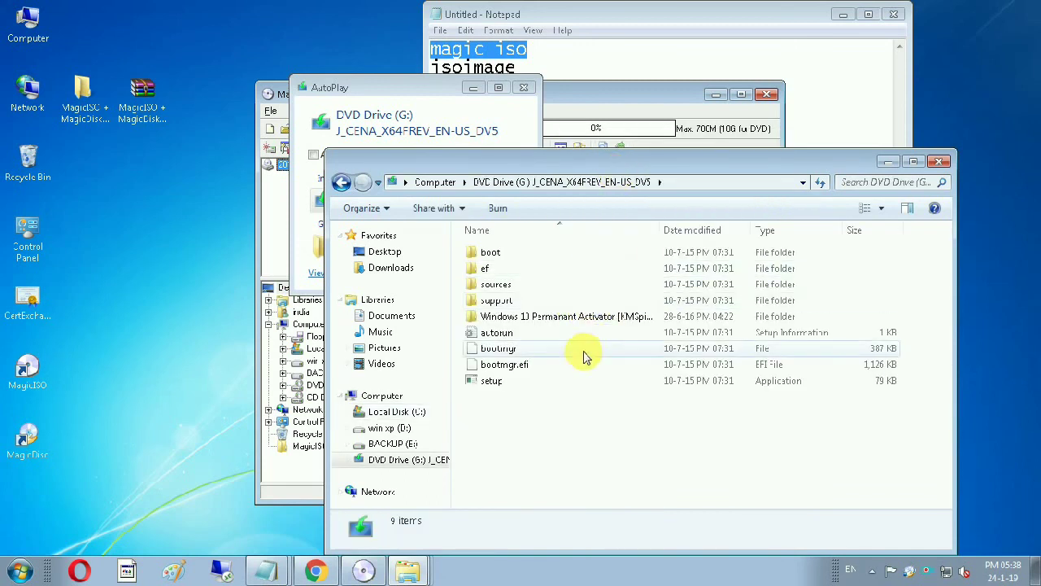
{"action": "left_click", "coordinate": [938, 160]}
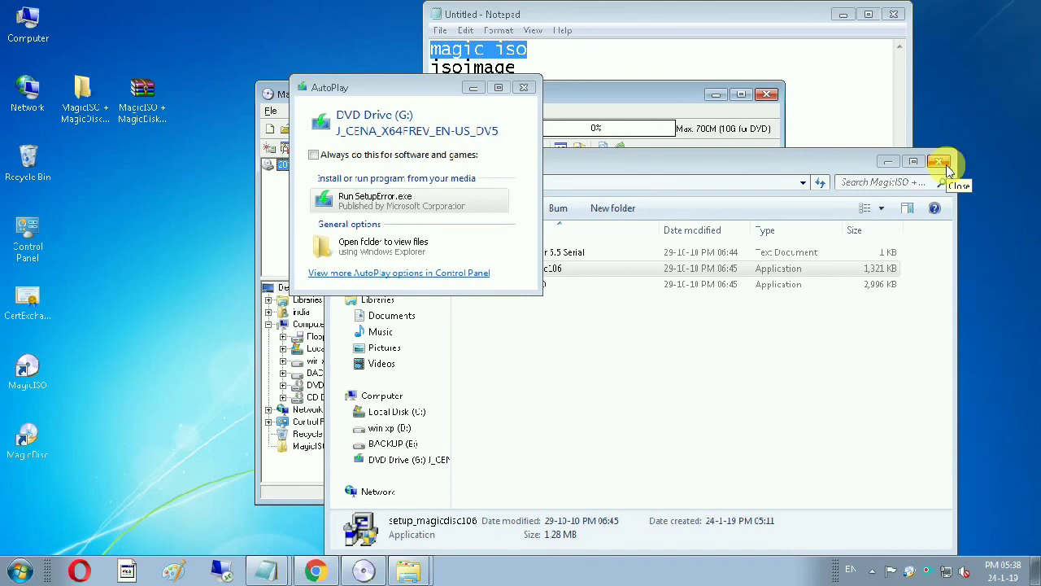
{"action": "left_click", "coordinate": [523, 90]}
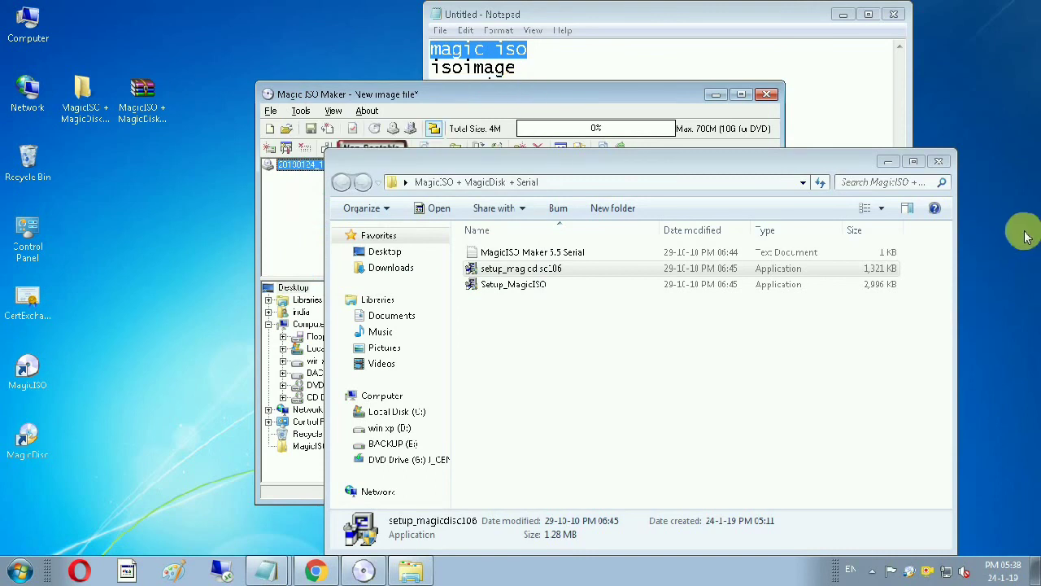
{"action": "left_click", "coordinate": [939, 162]}
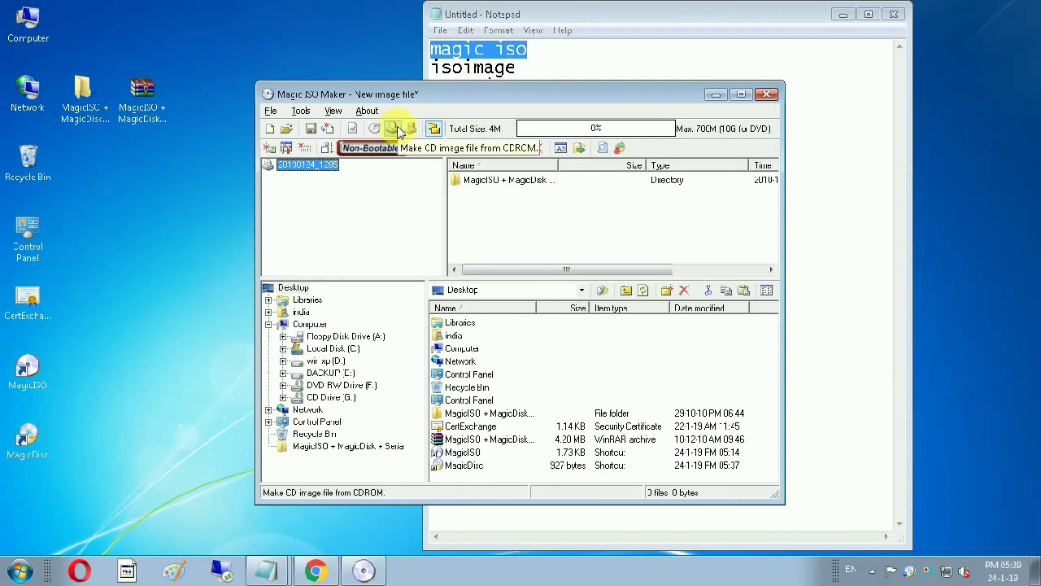
Step: Start making a CD image from CD-ROM, check the available drives, and set MagicISO Virtual DVD-ROM (G:) as the source
{"action": "left_click", "coordinate": [394, 130]}
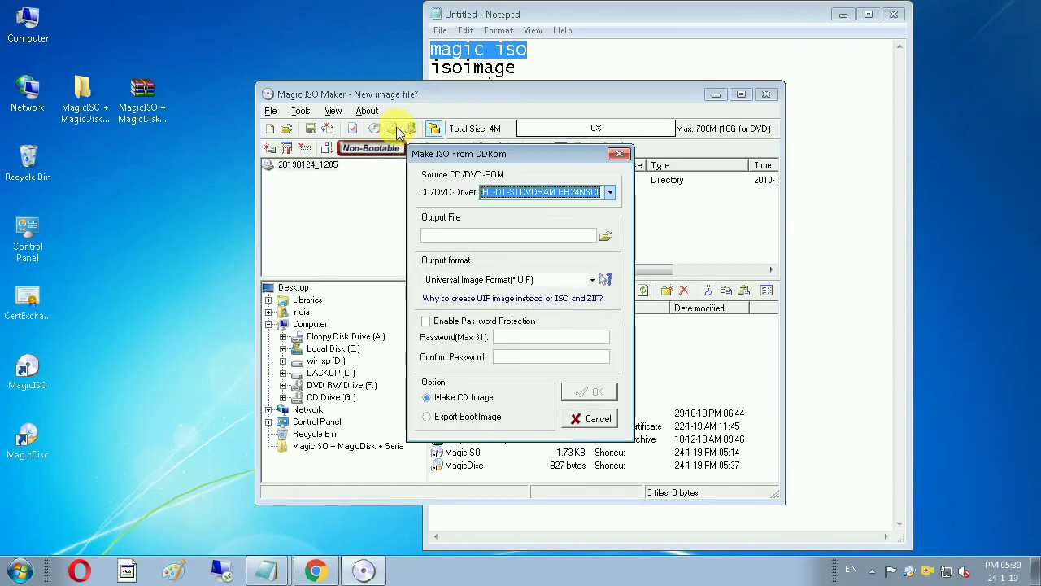
{"action": "left_click", "coordinate": [609, 196]}
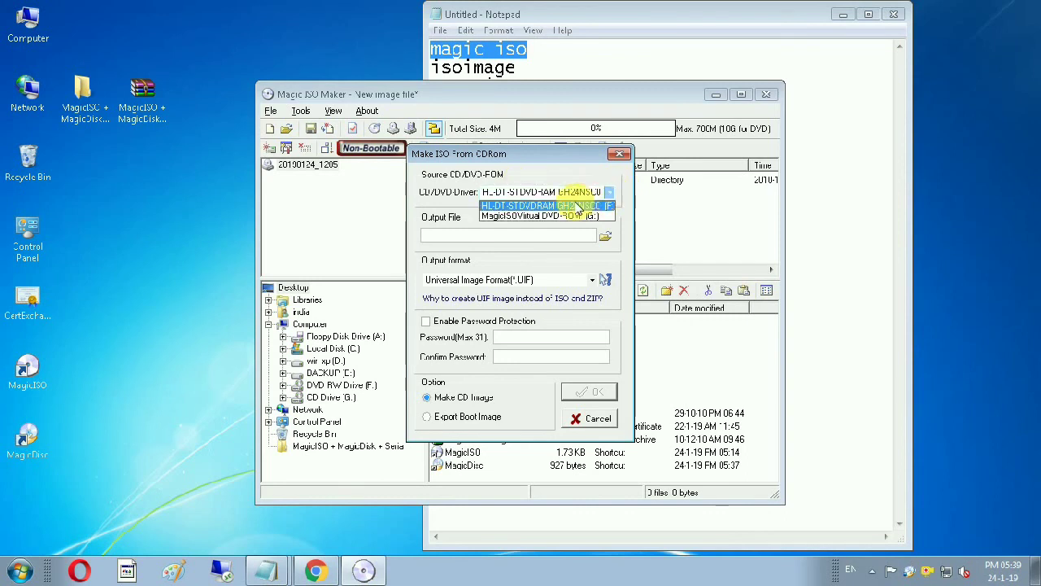
{"action": "left_click", "coordinate": [582, 205]}
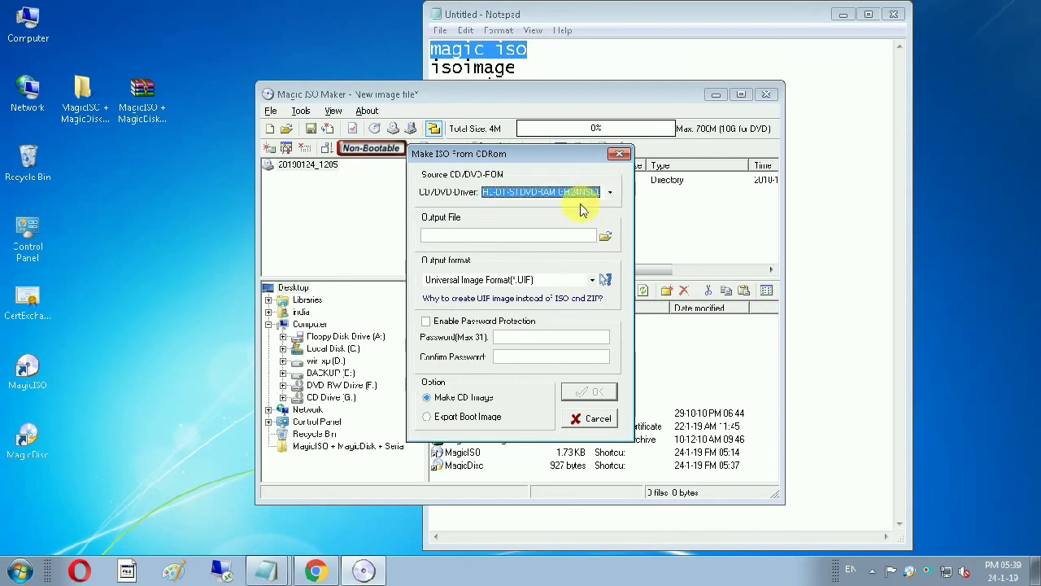
{"action": "left_click", "coordinate": [20, 569]}
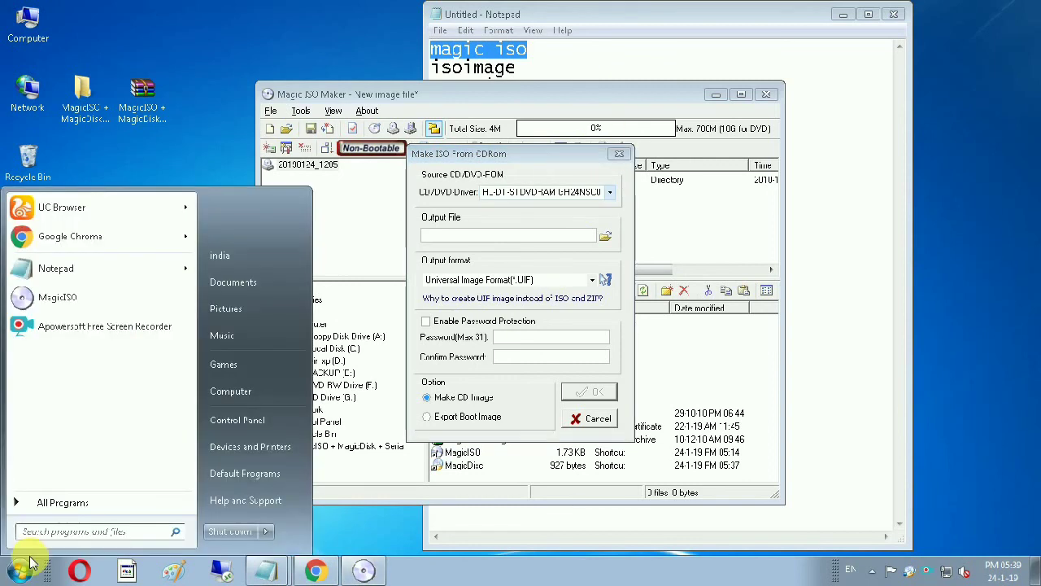
{"action": "left_click", "coordinate": [268, 401]}
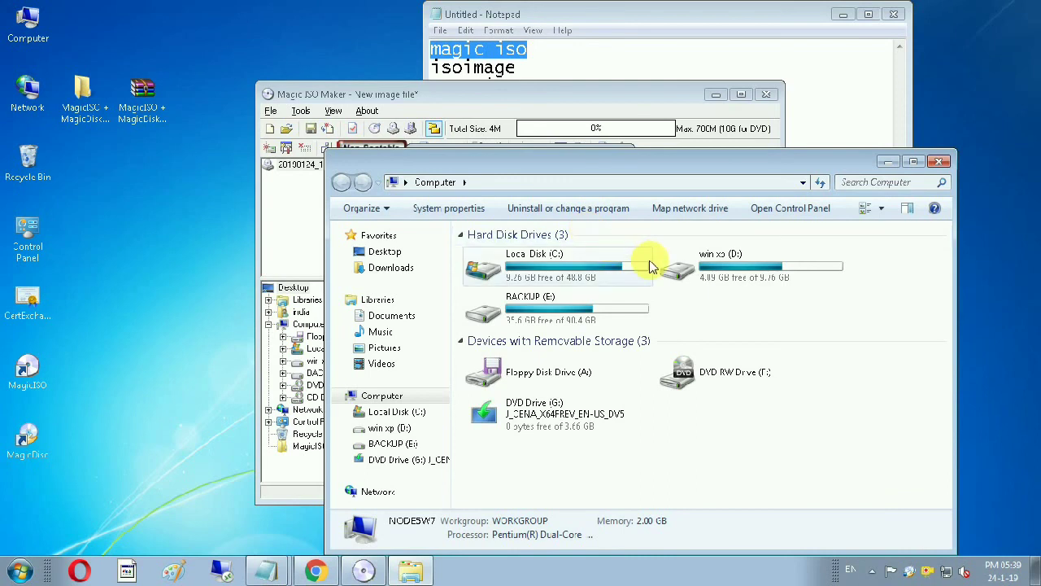
{"action": "left_click", "coordinate": [572, 87]}
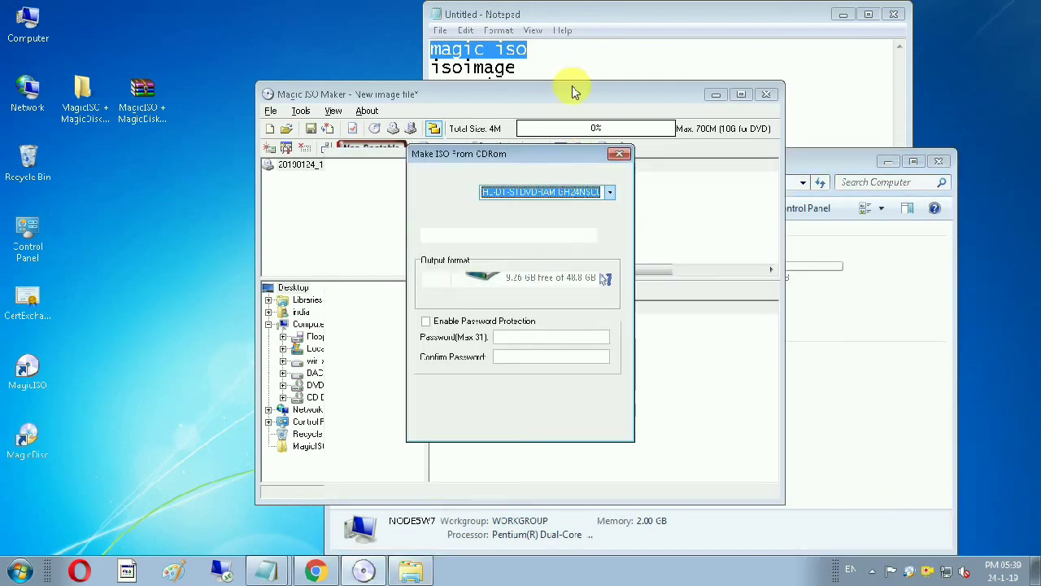
{"action": "left_click", "coordinate": [611, 193]}
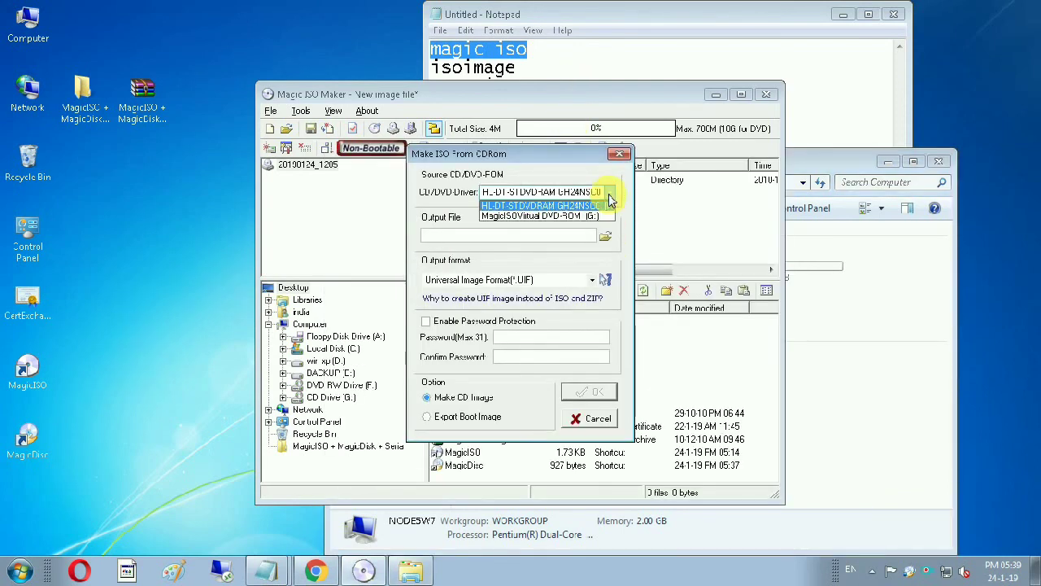
{"action": "left_click", "coordinate": [599, 216]}
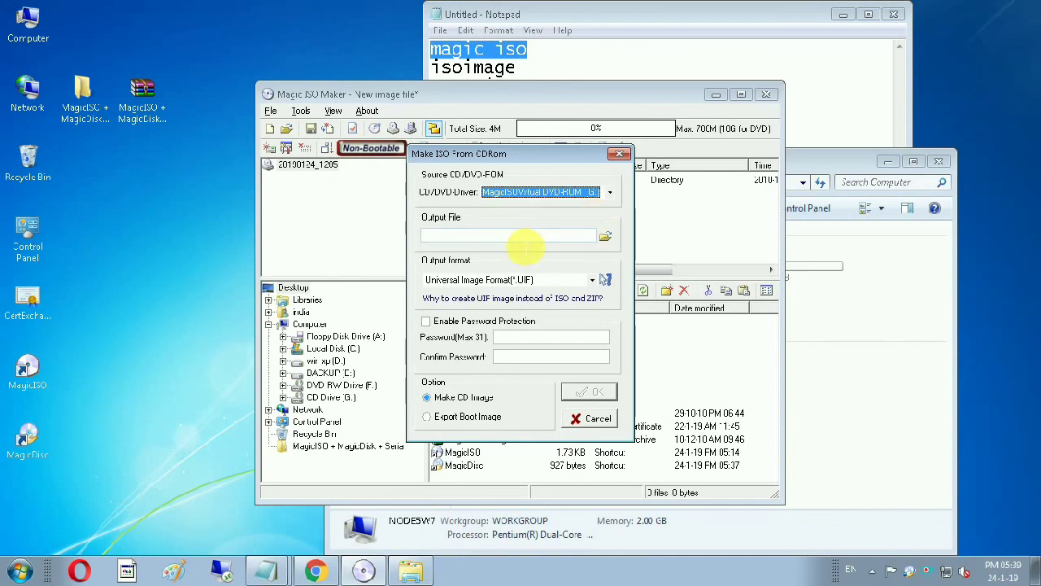
Step: Set the output file to windows10 on the Desktop, saved as a UIF image file
{"action": "left_click", "coordinate": [605, 237]}
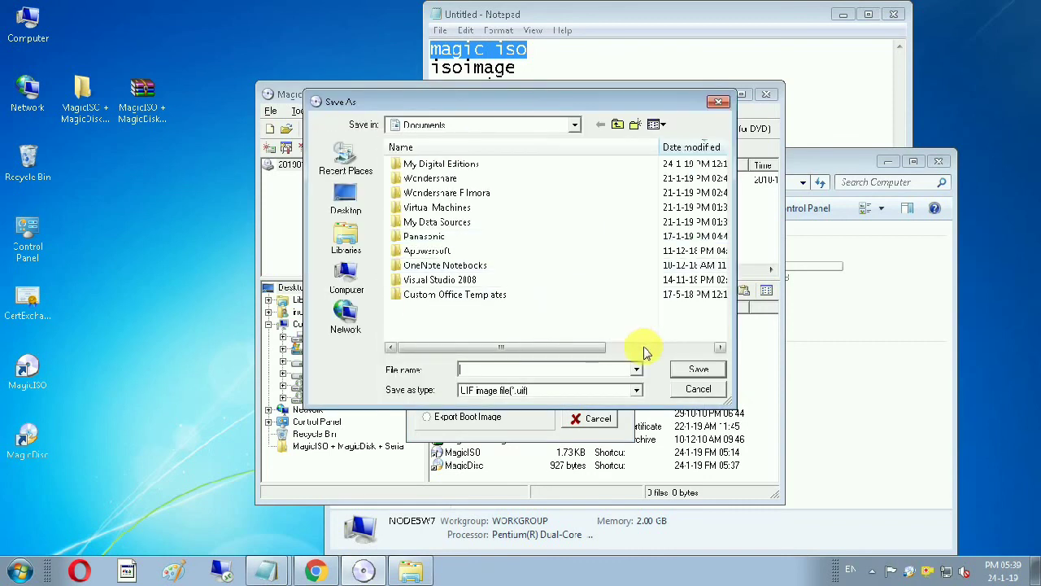
{"action": "left_click", "coordinate": [369, 205]}
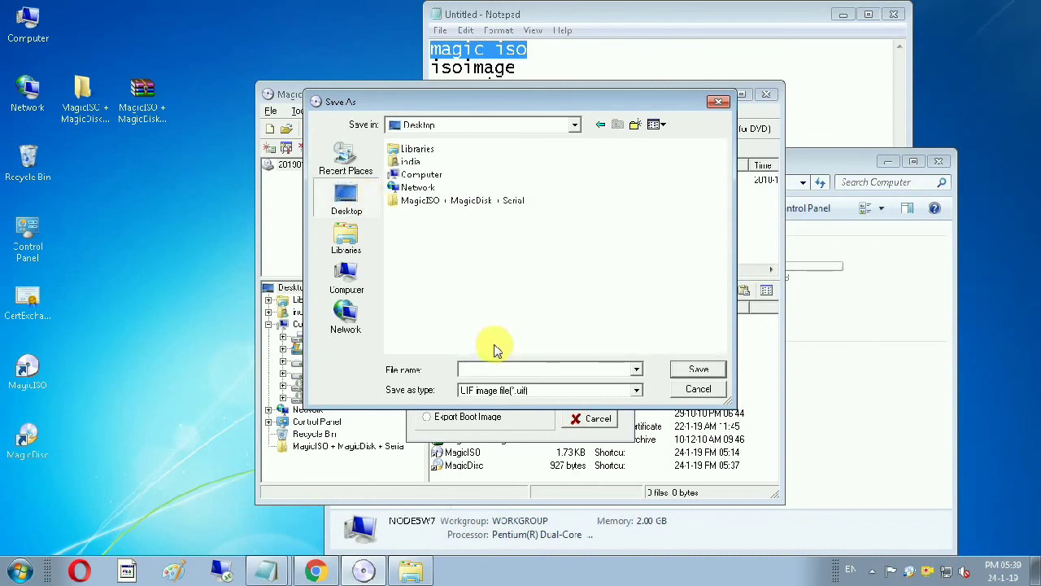
{"action": "left_click", "coordinate": [480, 370]}
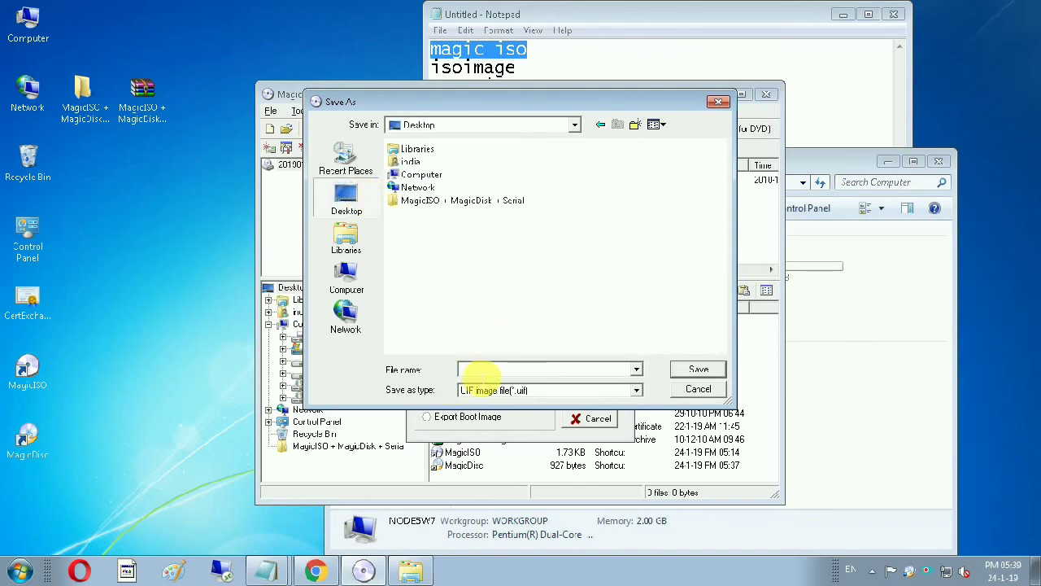
{"action": "type", "text": "win"}
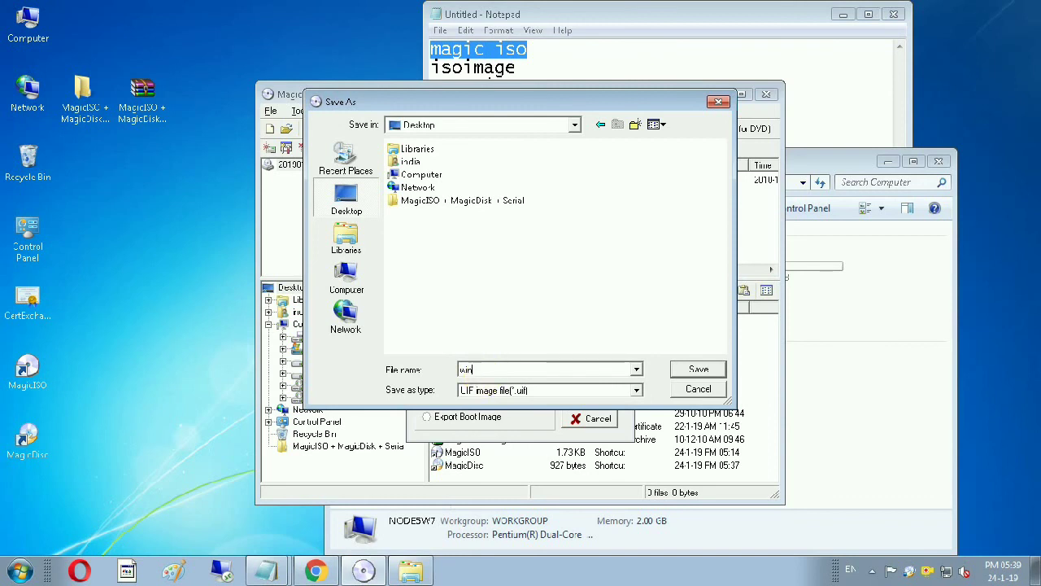
{"action": "type", "text": "dows10"}
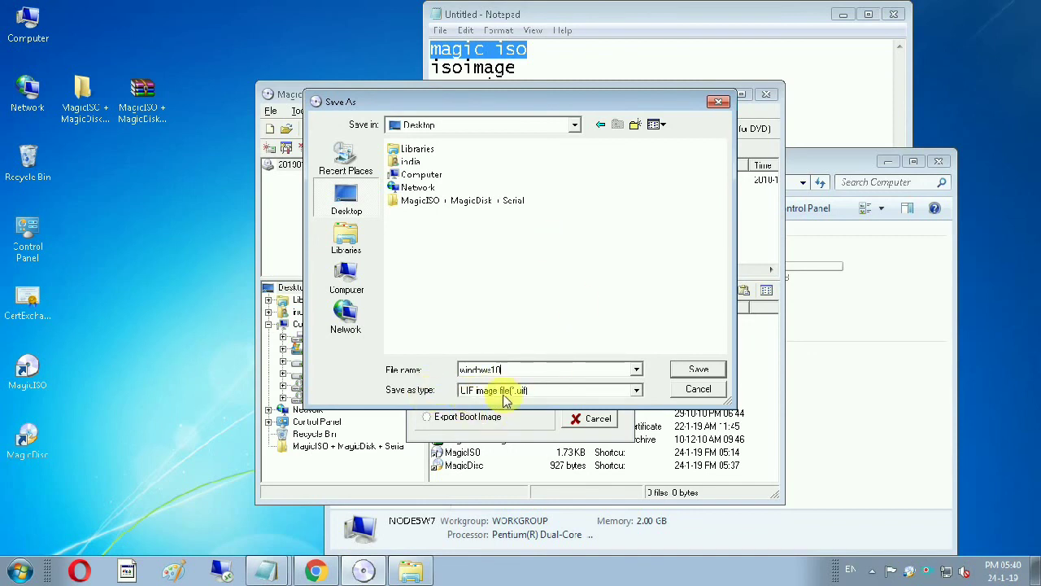
{"action": "left_click", "coordinate": [637, 394]}
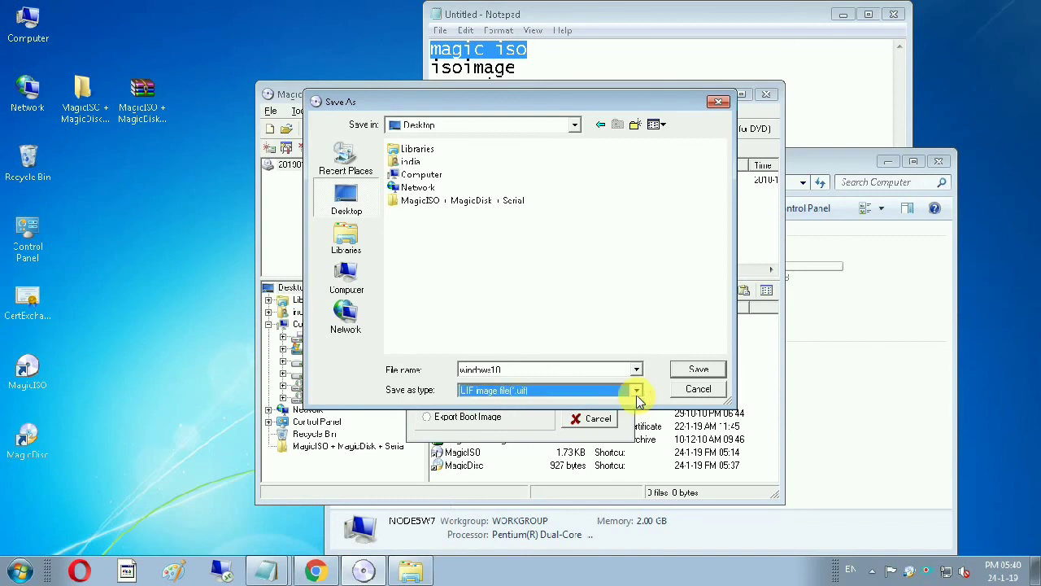
{"action": "left_click", "coordinate": [636, 394]}
{"action": "left_click", "coordinate": [637, 396]}
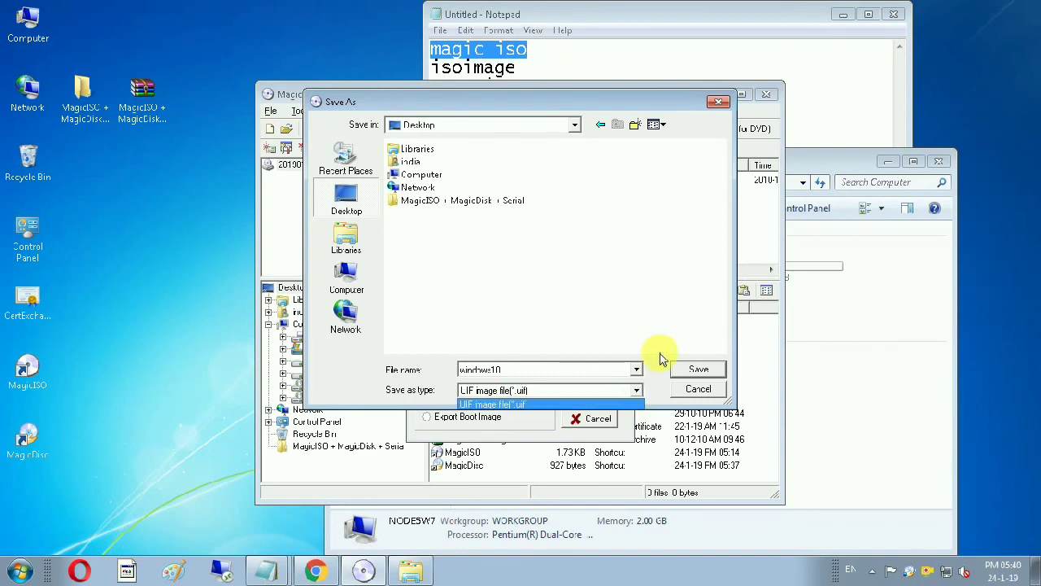
{"action": "left_click", "coordinate": [687, 373]}
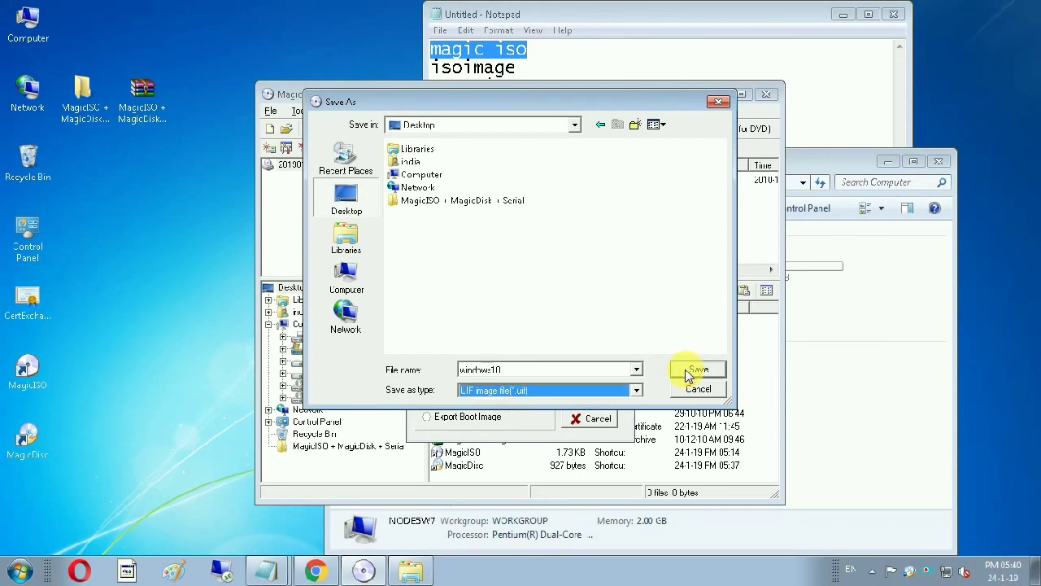
{"action": "left_click", "coordinate": [687, 373]}
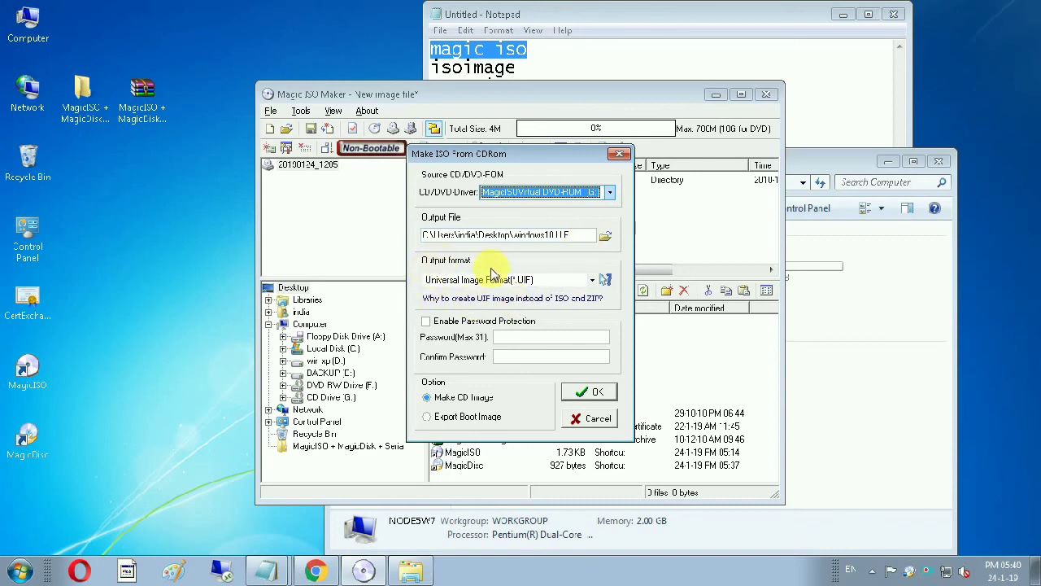
Step: Change the output format to Standard ISO image file (.ISO) and create the disc image
{"action": "left_click", "coordinate": [592, 279]}
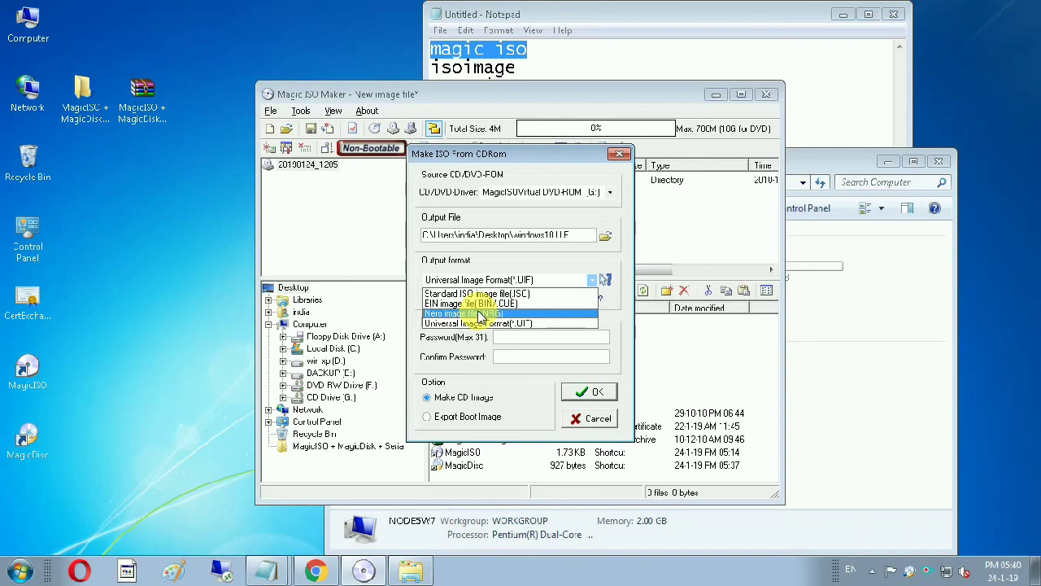
{"action": "left_click", "coordinate": [504, 293]}
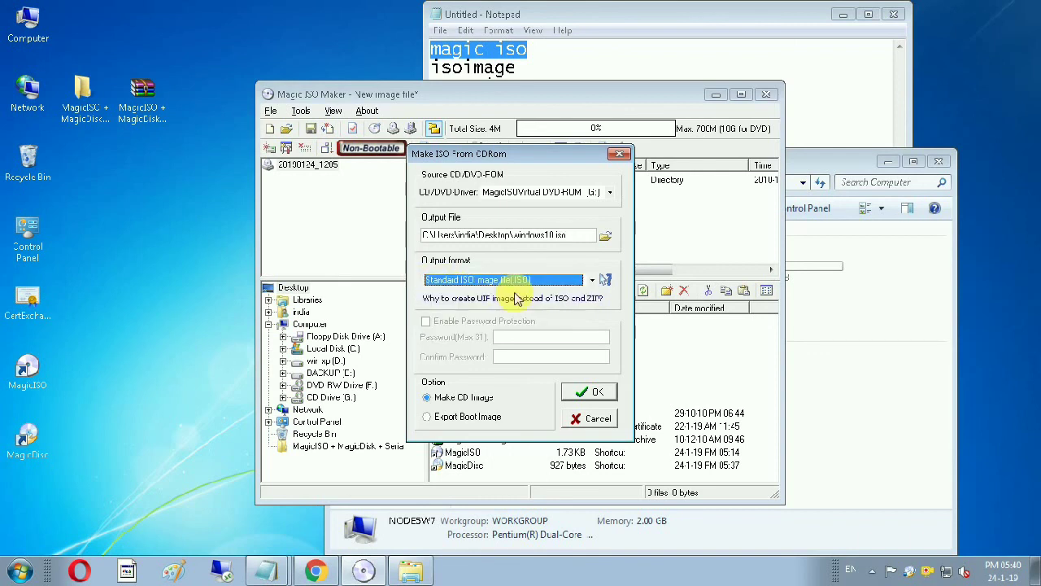
{"action": "left_click", "coordinate": [592, 395]}
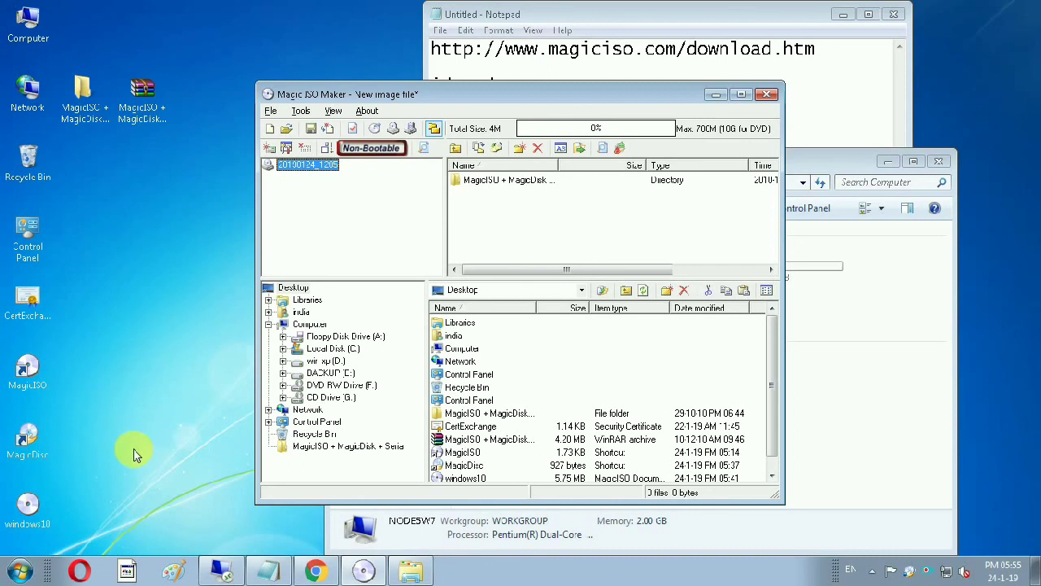
Step: Try to burn a disc from windows10.iso on the Desktop, and close the Burn CD/DVD dialog
{"action": "left_click", "coordinate": [27, 516]}
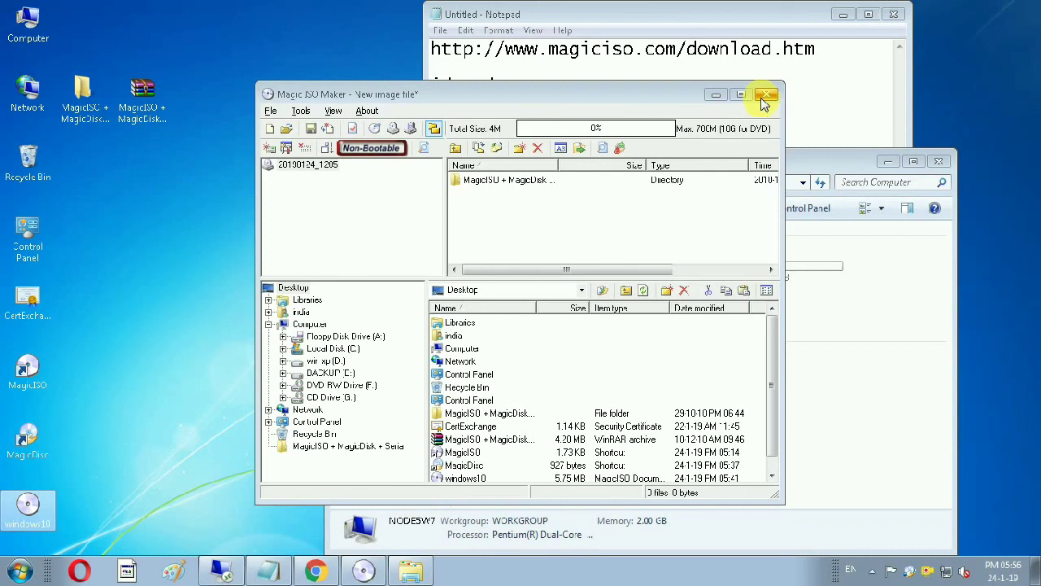
{"action": "left_click", "coordinate": [376, 130]}
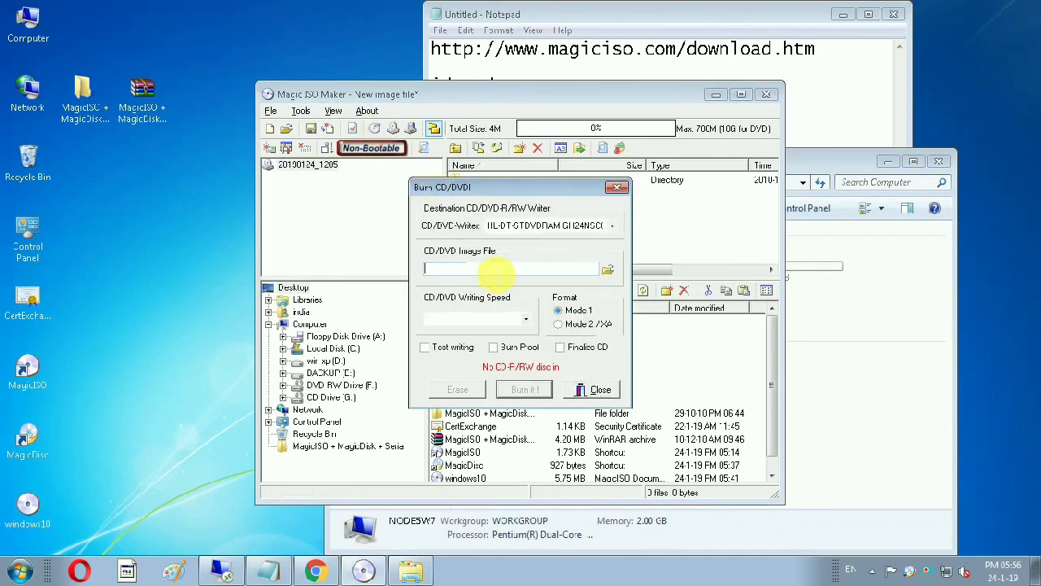
{"action": "left_click", "coordinate": [609, 270]}
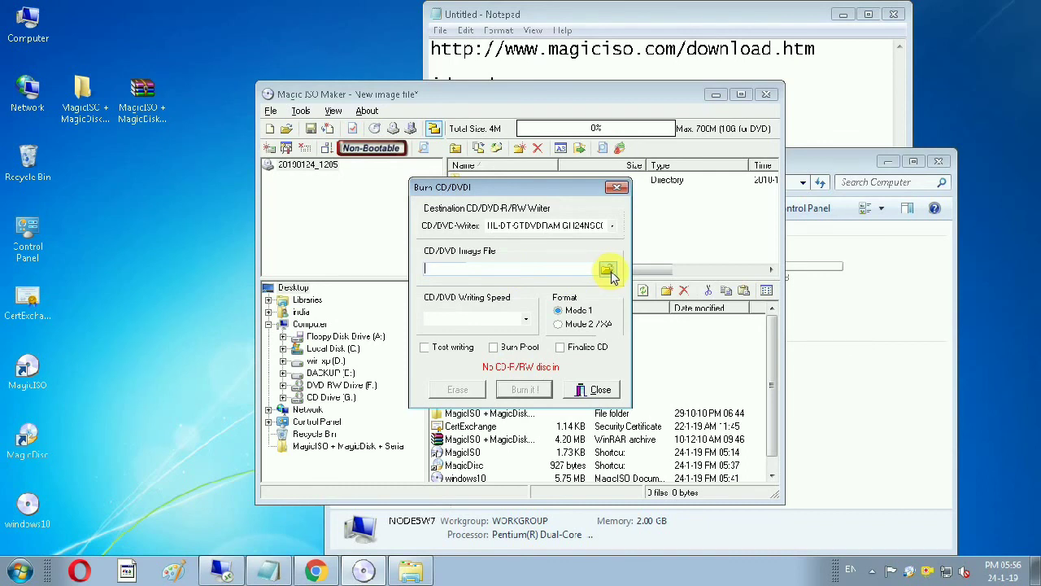
{"action": "left_click", "coordinate": [610, 273]}
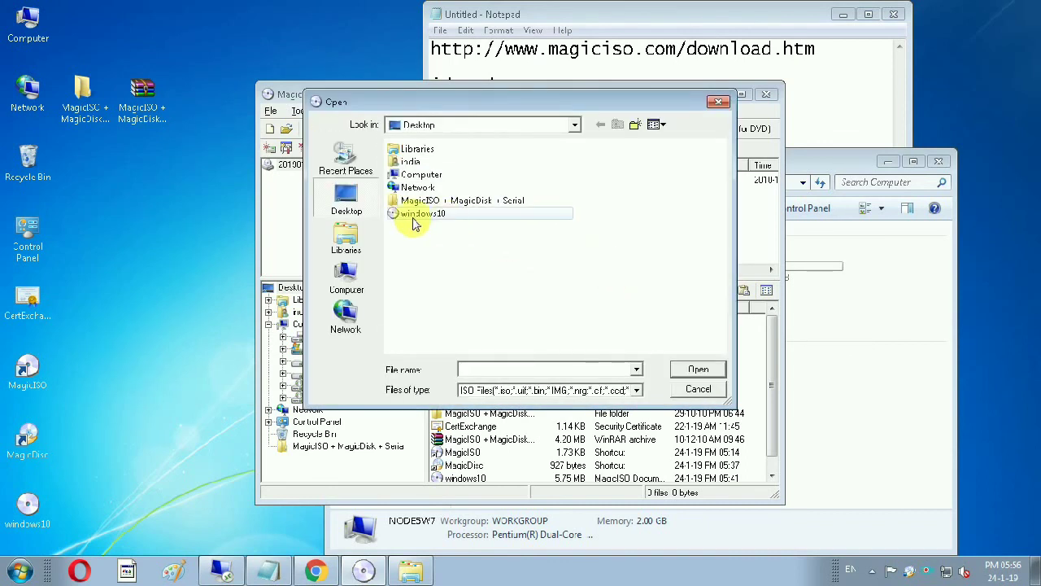
{"action": "left_click", "coordinate": [413, 221]}
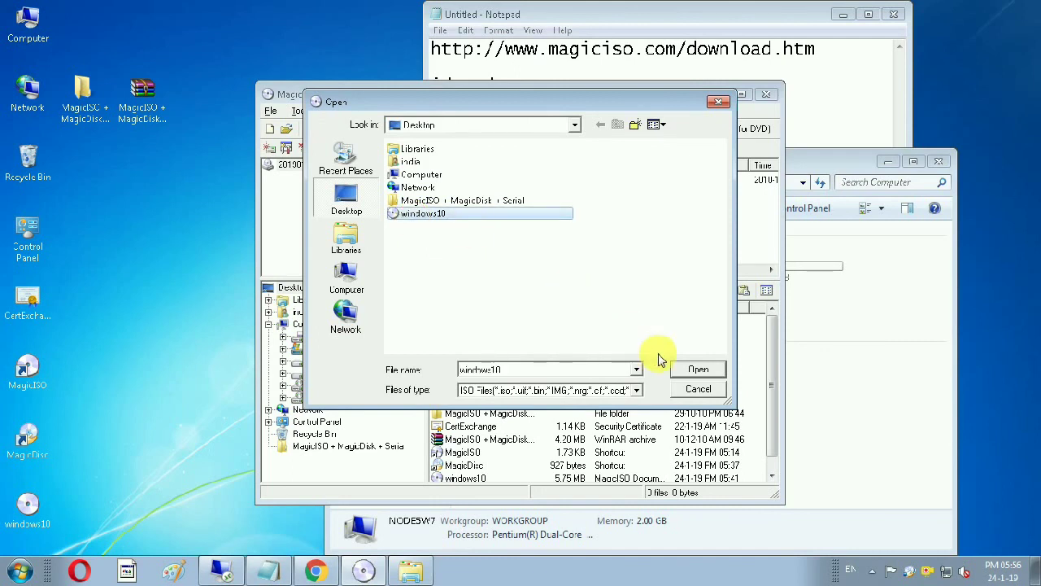
{"action": "left_click", "coordinate": [687, 371]}
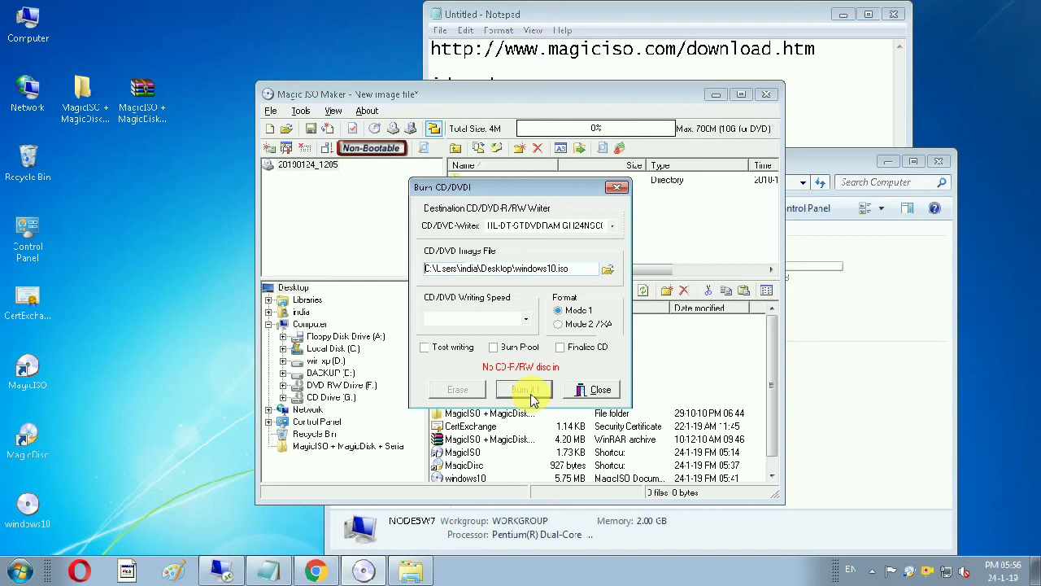
{"action": "left_click", "coordinate": [598, 391]}
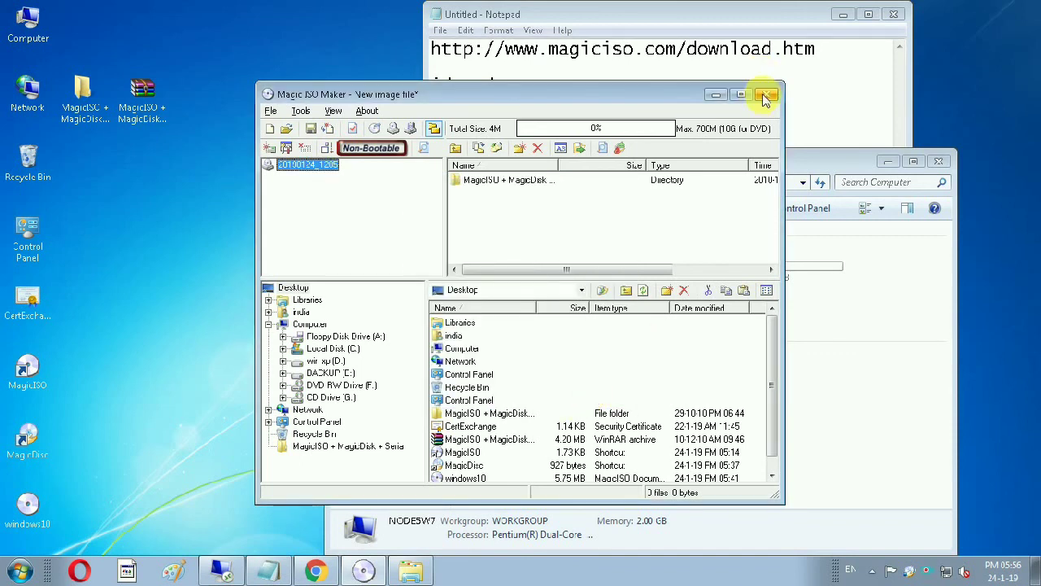
Step: Close MagicISO without saving the new image file, and close the Computer window
{"action": "key", "text": "alt+F4"}
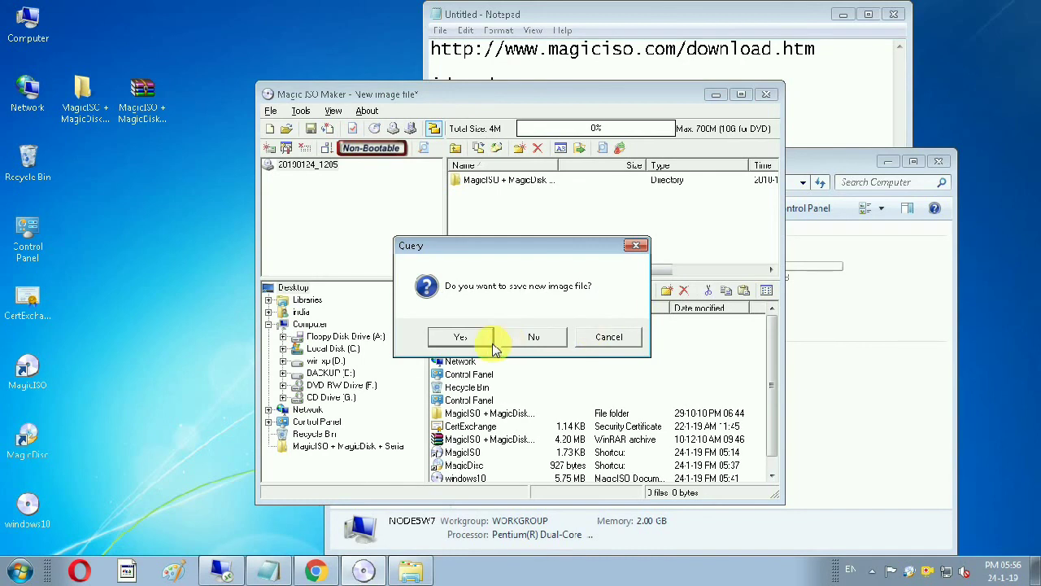
{"action": "left_click", "coordinate": [554, 347]}
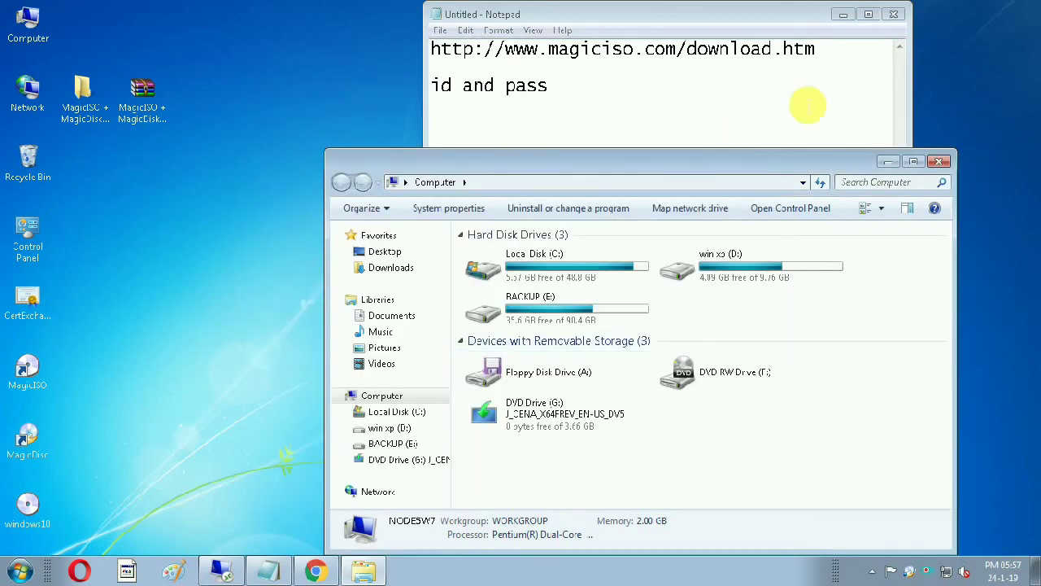
{"action": "left_click", "coordinate": [941, 163]}
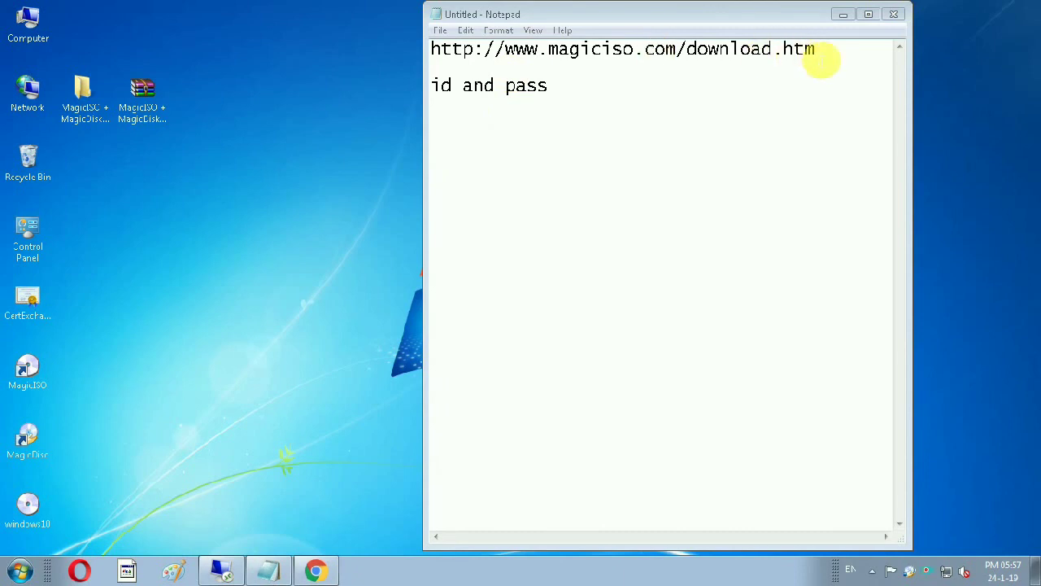
Step: Close the untitled Notepad document without saving its changes
{"action": "left_click", "coordinate": [829, 57]}
{"action": "left_click_drag", "start_coordinate": [816, 49], "coordinate": [435, 65]}
{"action": "left_click", "coordinate": [432, 69]}
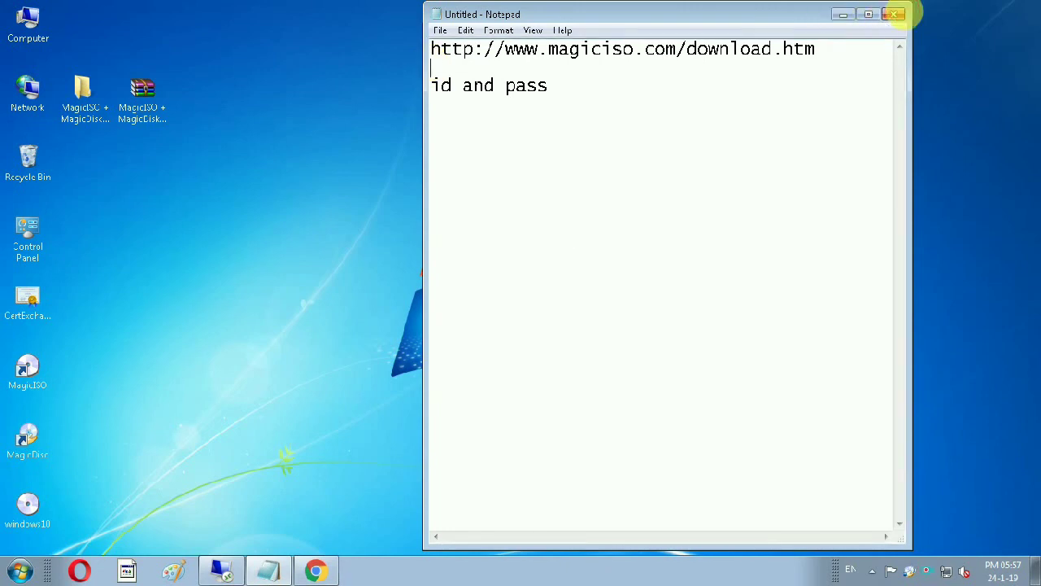
{"action": "left_click", "coordinate": [895, 14]}
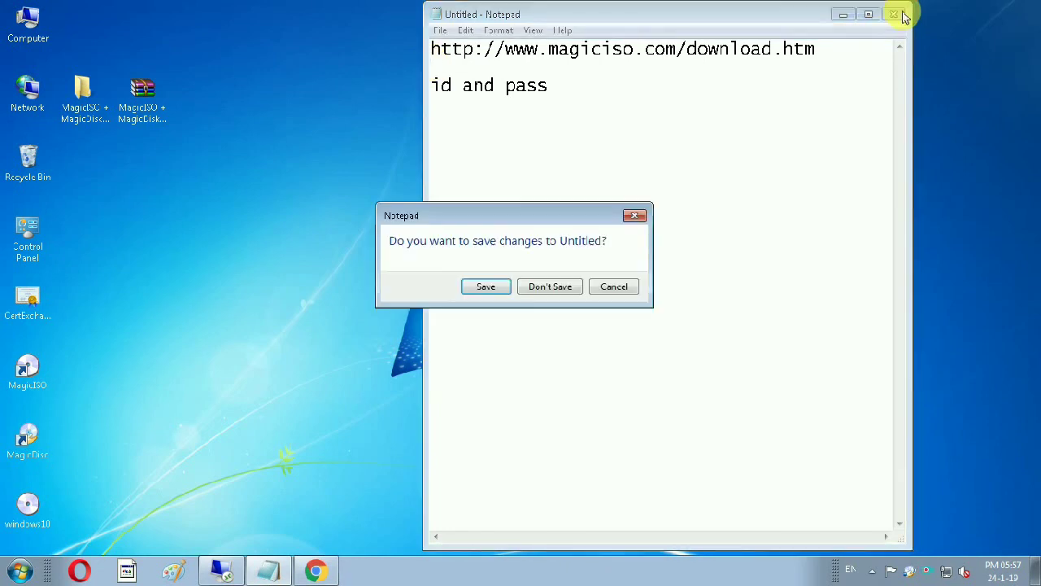
{"action": "left_click", "coordinate": [547, 289]}
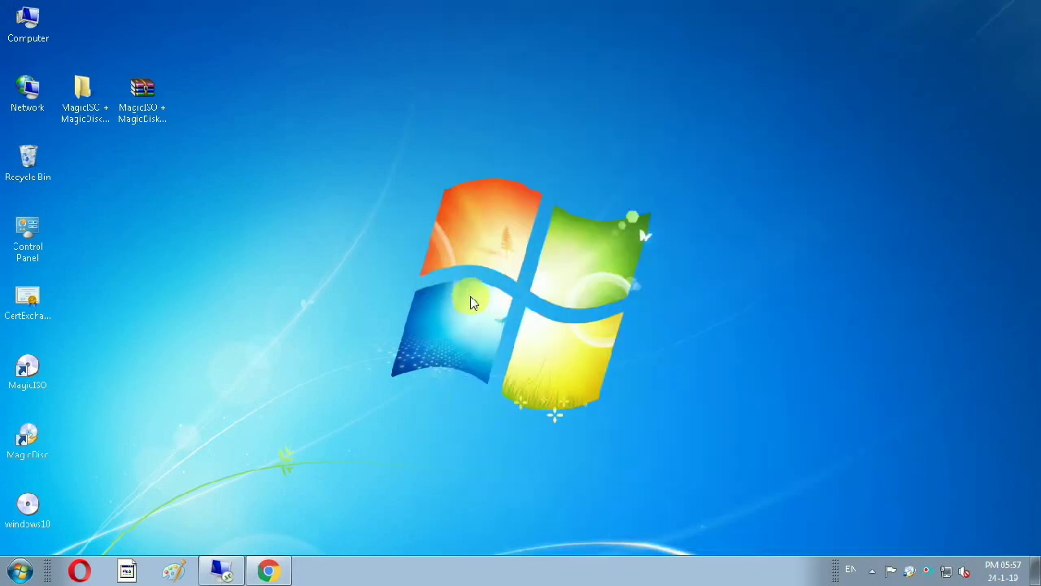
{"action": "left_click", "coordinate": [27, 518]}
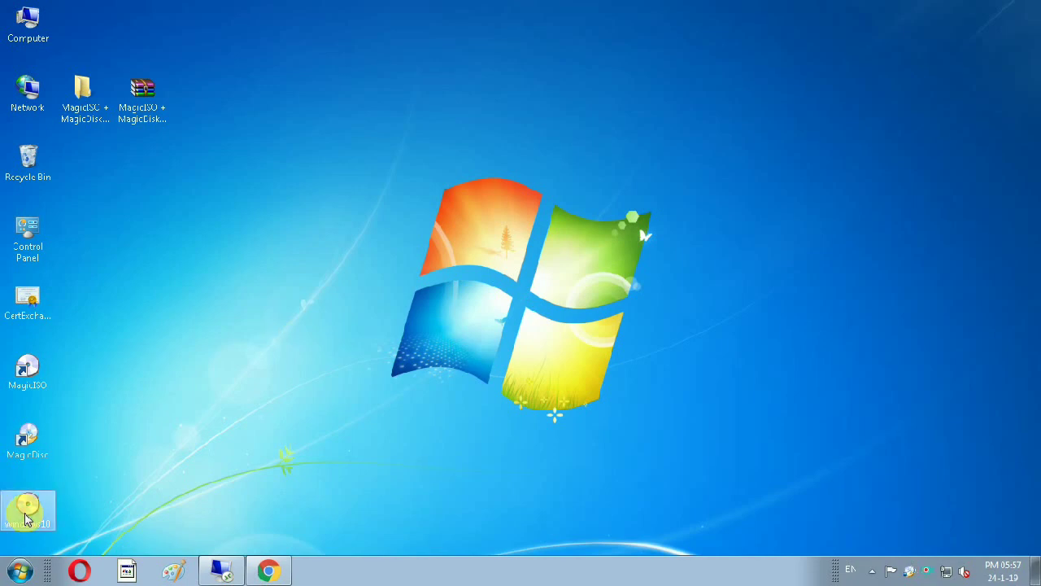
{"action": "left_click", "coordinate": [42, 526]}
{"action": "left_click", "coordinate": [27, 499]}
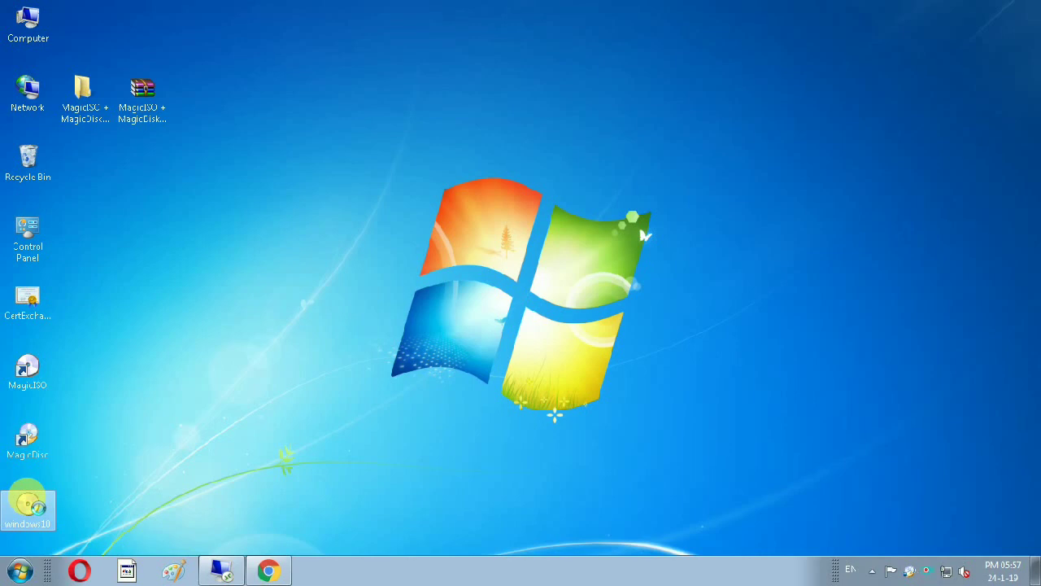
{"action": "right_click", "coordinate": [27, 498]}
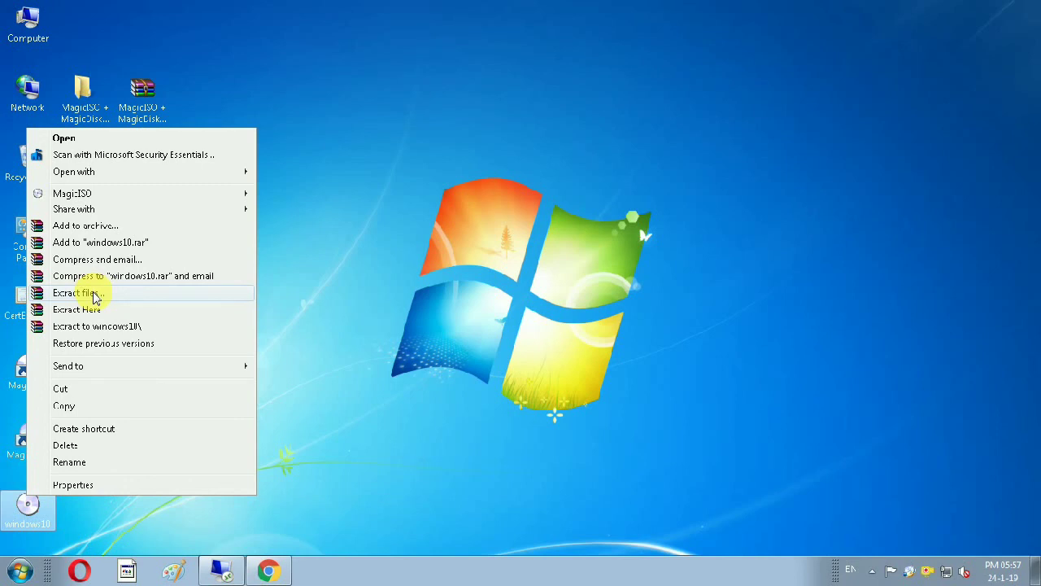
{"action": "left_click", "coordinate": [580, 149]}
{"action": "left_click", "coordinate": [597, 147]}
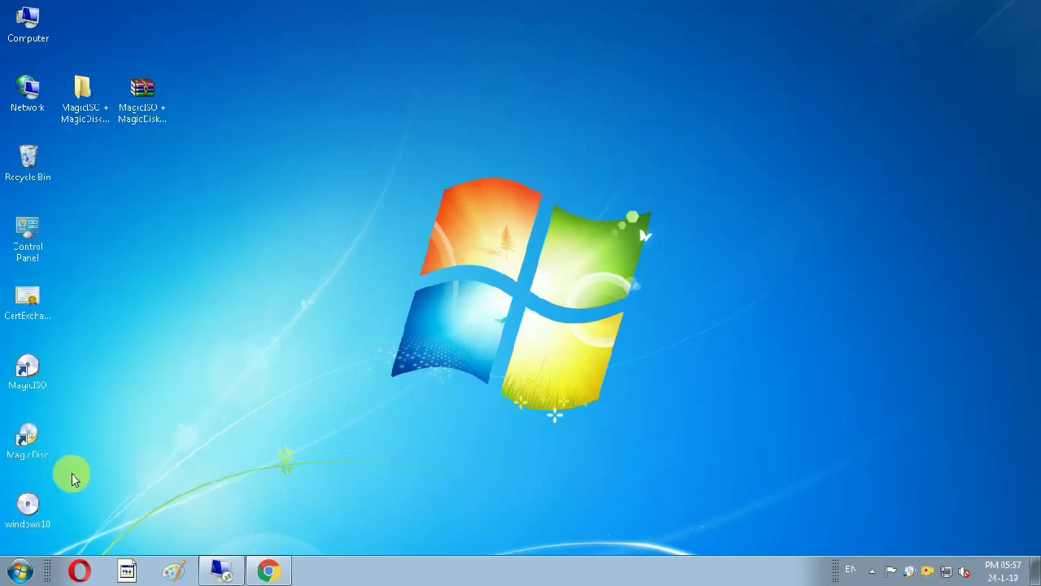
Step: Look at the files in the MagicISO + MagicDisk + Serial folder on the desktop, and close the folder
{"action": "left_click", "coordinate": [34, 515]}
{"action": "left_click", "coordinate": [136, 111]}
{"action": "left_click", "coordinate": [67, 97]}
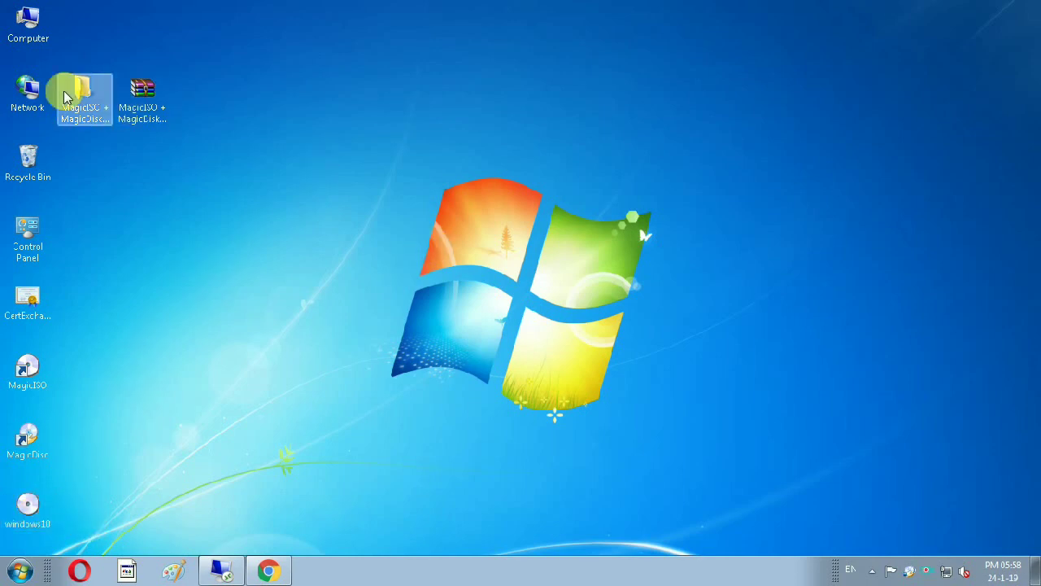
{"action": "double_click", "coordinate": [67, 97]}
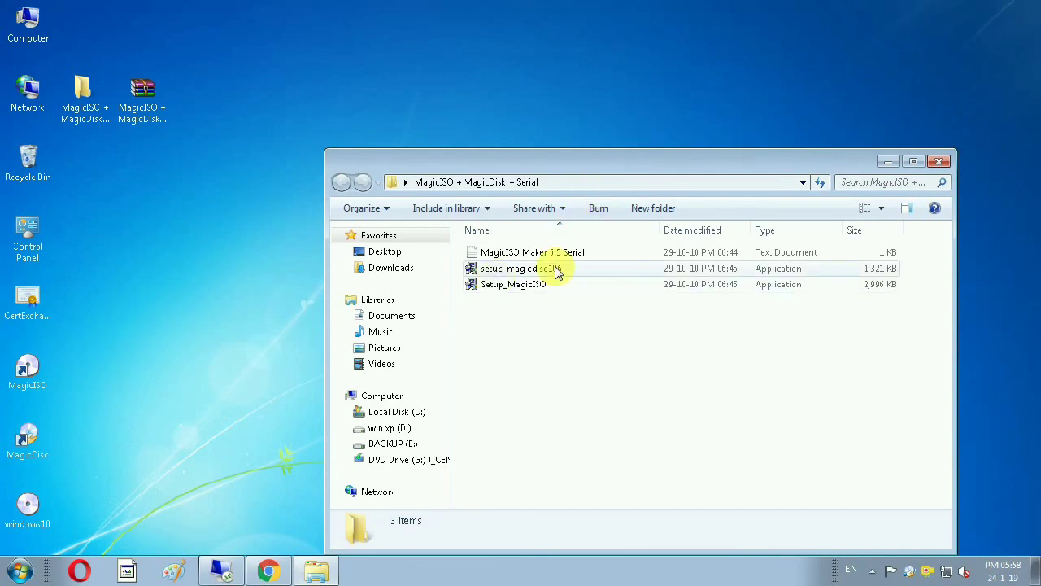
{"action": "left_click", "coordinate": [941, 164]}
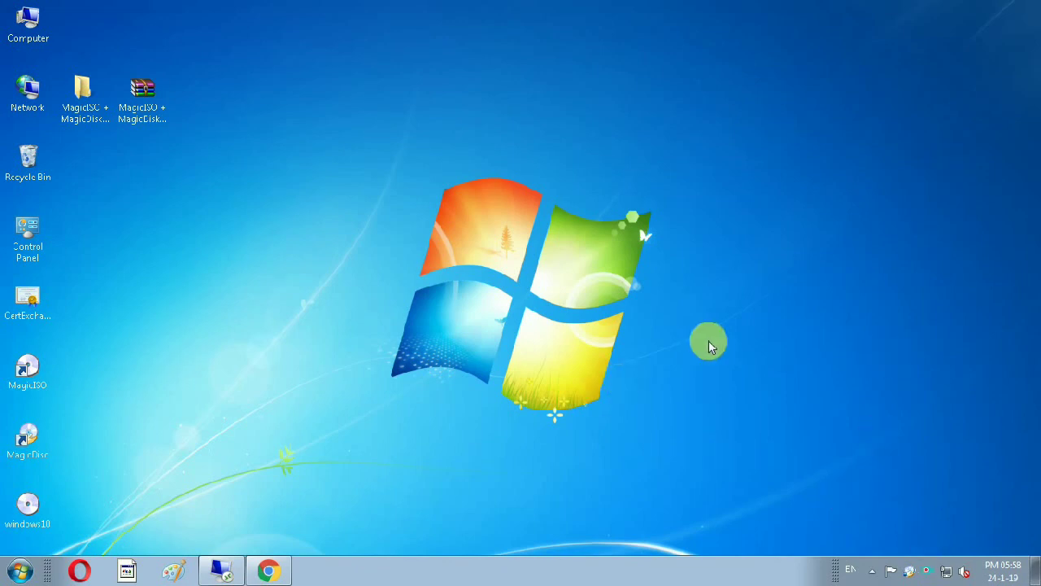
Step: Set the number of MagicDisc virtual drives to 2
{"action": "right_click", "coordinate": [910, 571]}
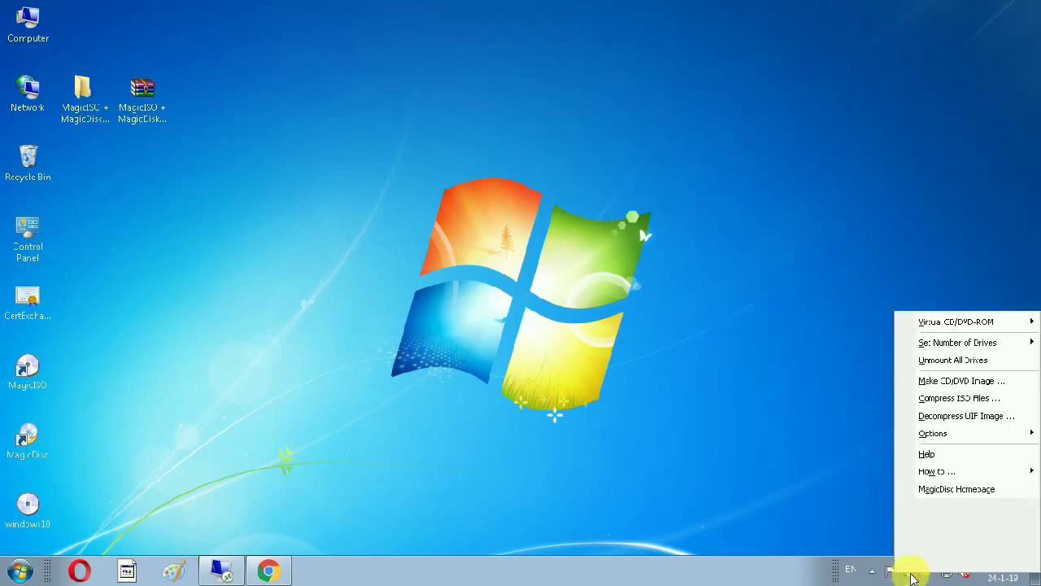
{"action": "left_click", "coordinate": [950, 350]}
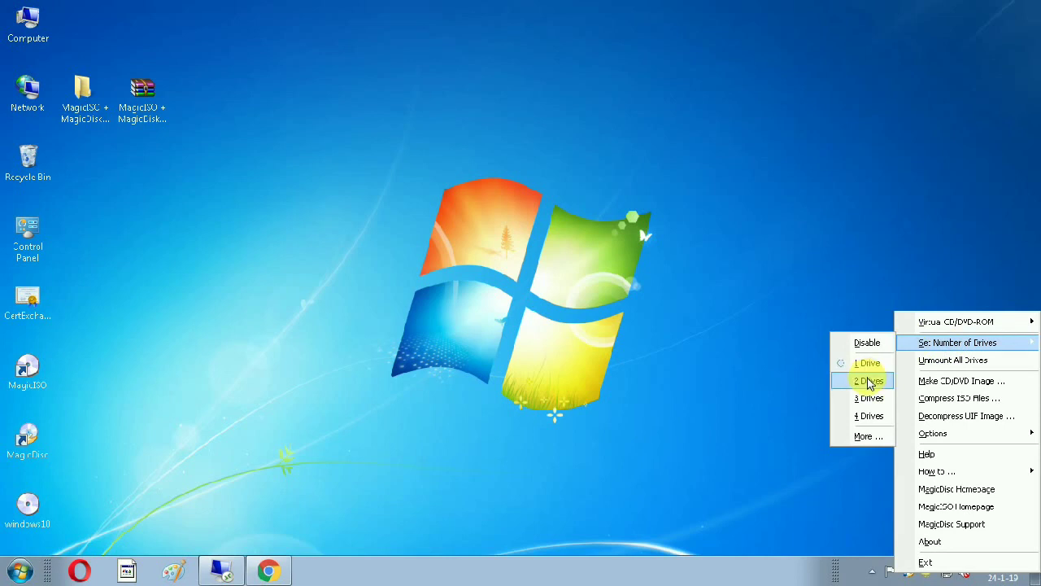
{"action": "left_click", "coordinate": [869, 381]}
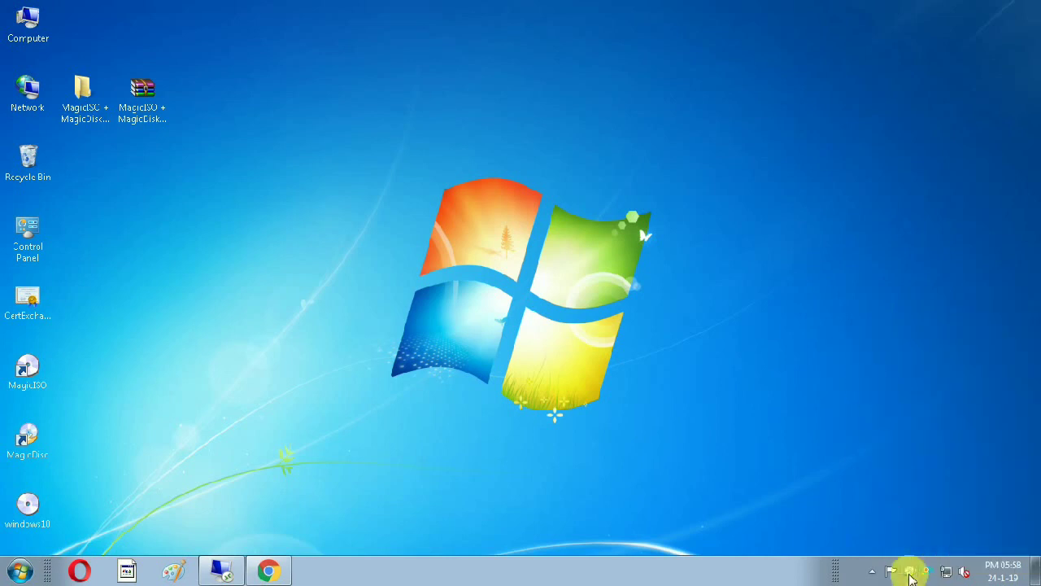
Step: Start mounting an image on the empty second virtual drive, and browse to the Desktop for the image file
{"action": "right_click", "coordinate": [912, 572]}
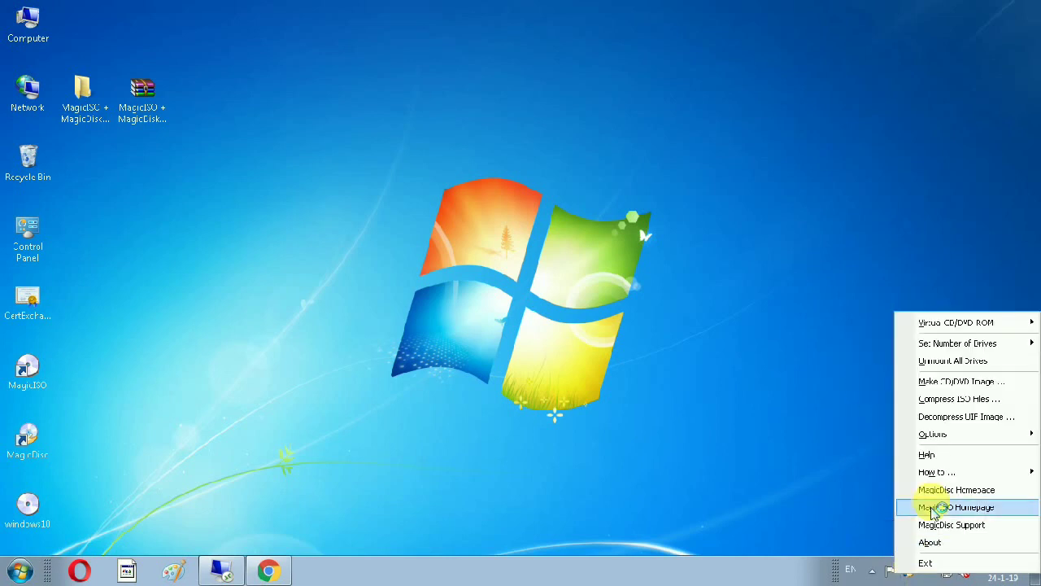
{"action": "left_click", "coordinate": [737, 260]}
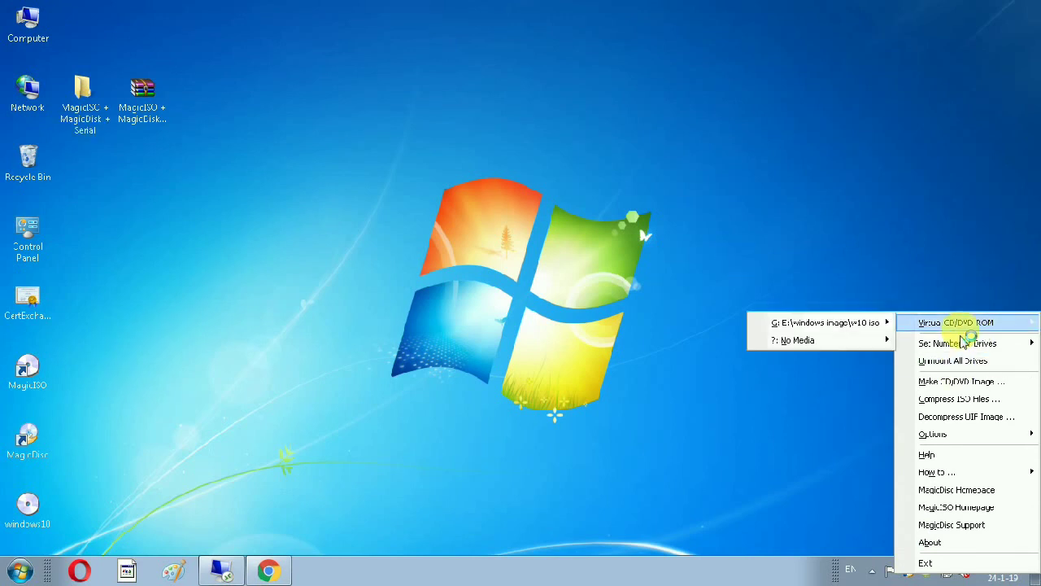
{"action": "mouse_move", "coordinate": [976, 323]}
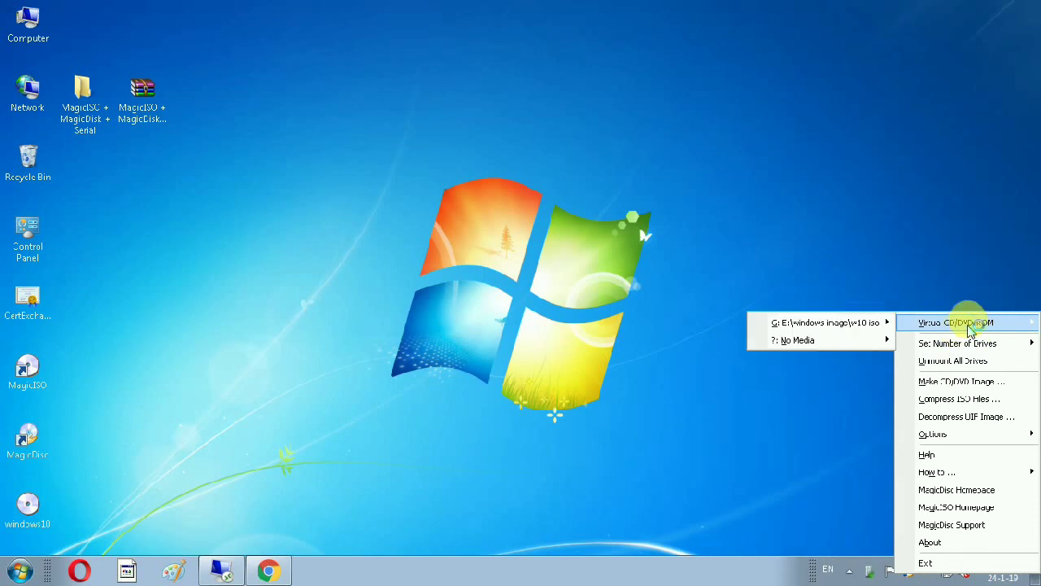
{"action": "mouse_move", "coordinate": [820, 325]}
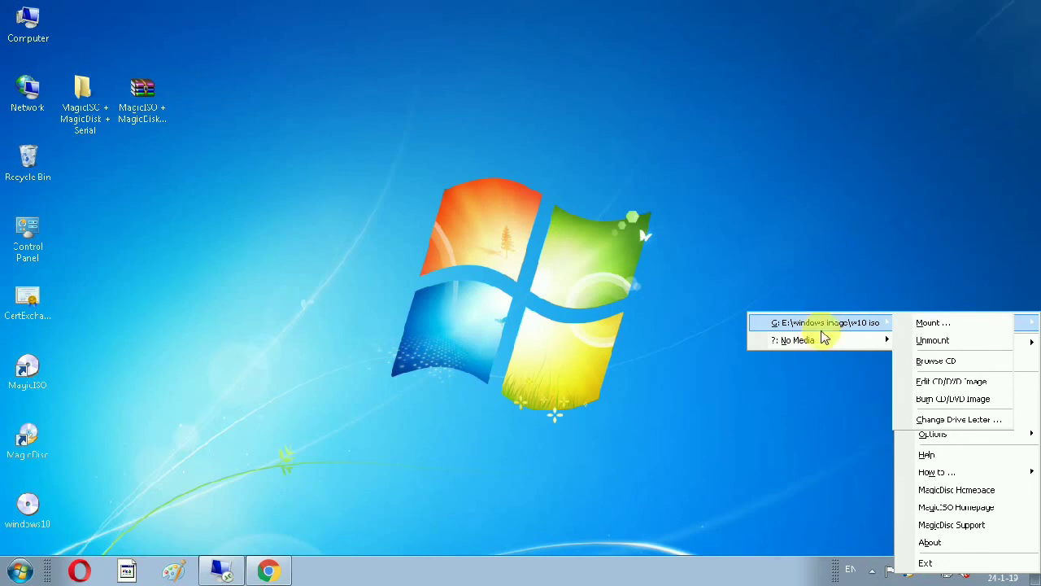
{"action": "mouse_move", "coordinate": [806, 341]}
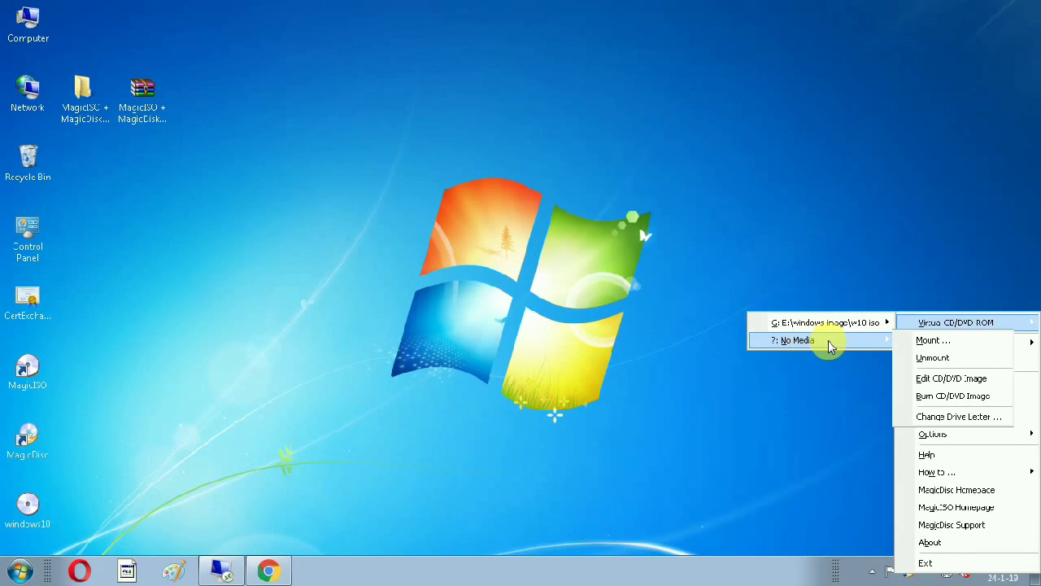
{"action": "left_click", "coordinate": [918, 340]}
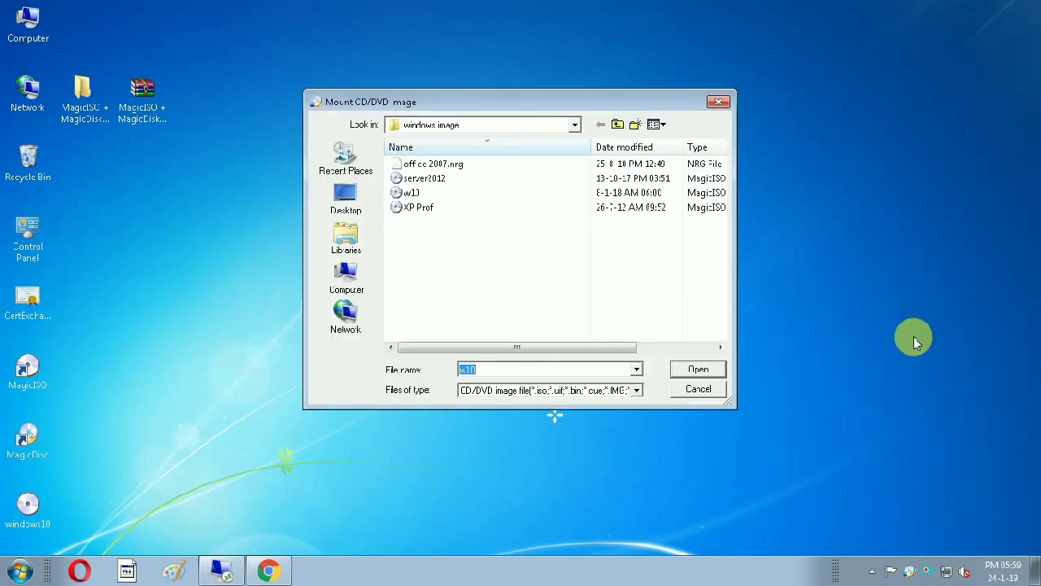
{"action": "left_click", "coordinate": [340, 201]}
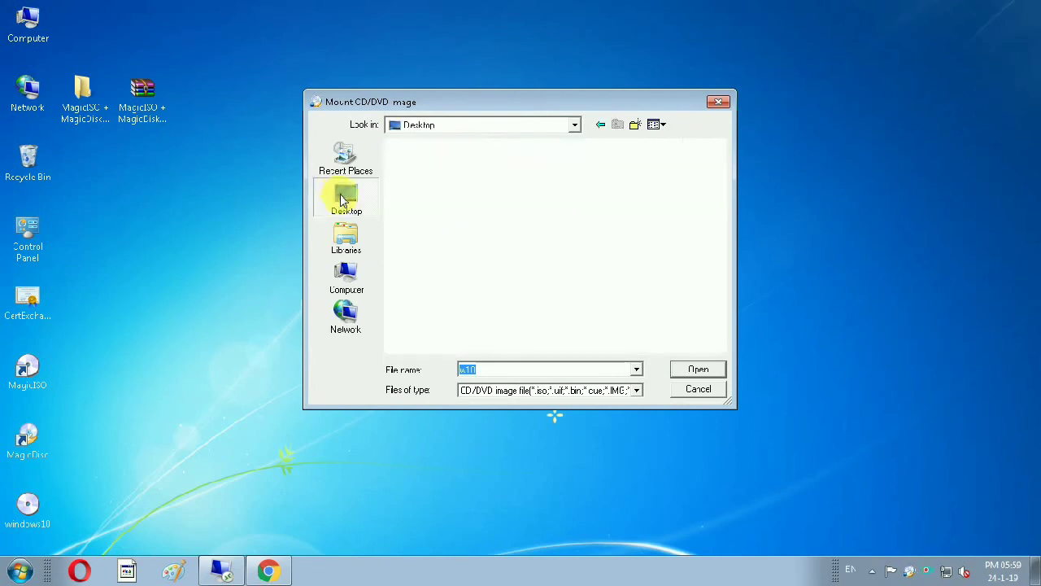
Step: Eject the disc from DVD Drive (G:) in Windows Explorer, and cancel the Mount CD/DVD image dialog
{"action": "left_click", "coordinate": [19, 573]}
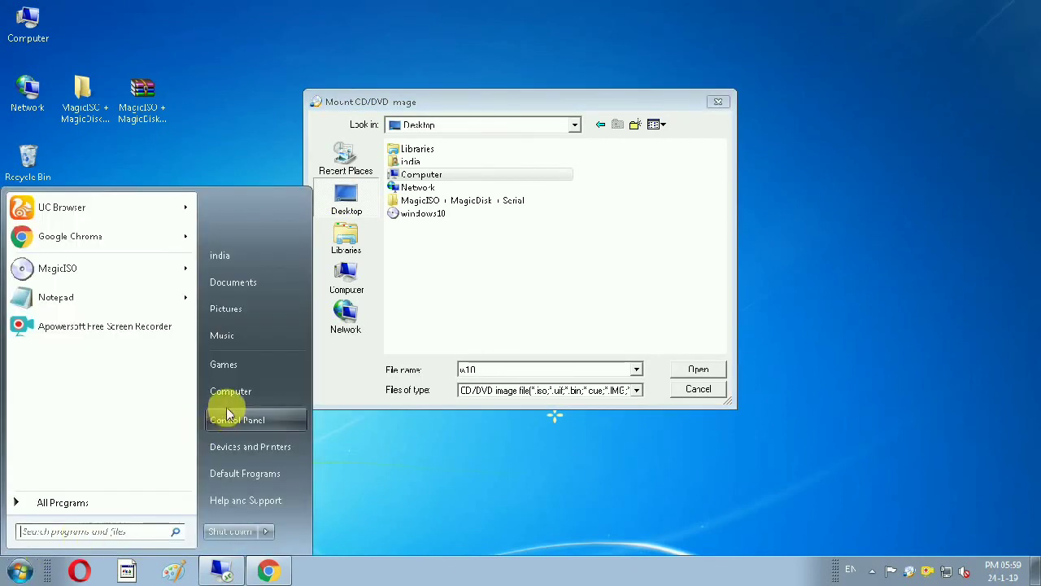
{"action": "left_click", "coordinate": [241, 397]}
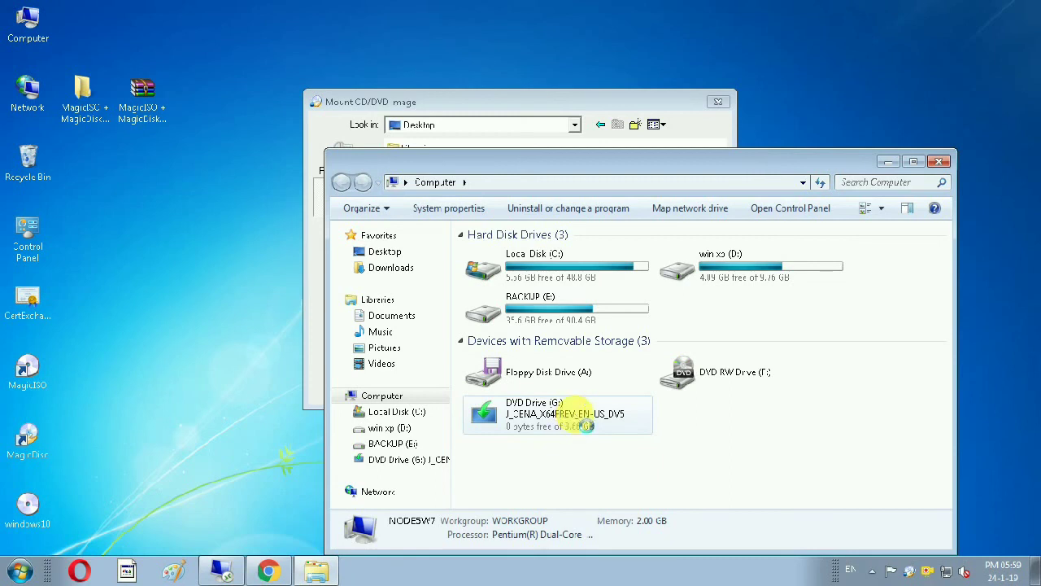
{"action": "right_click", "coordinate": [559, 419]}
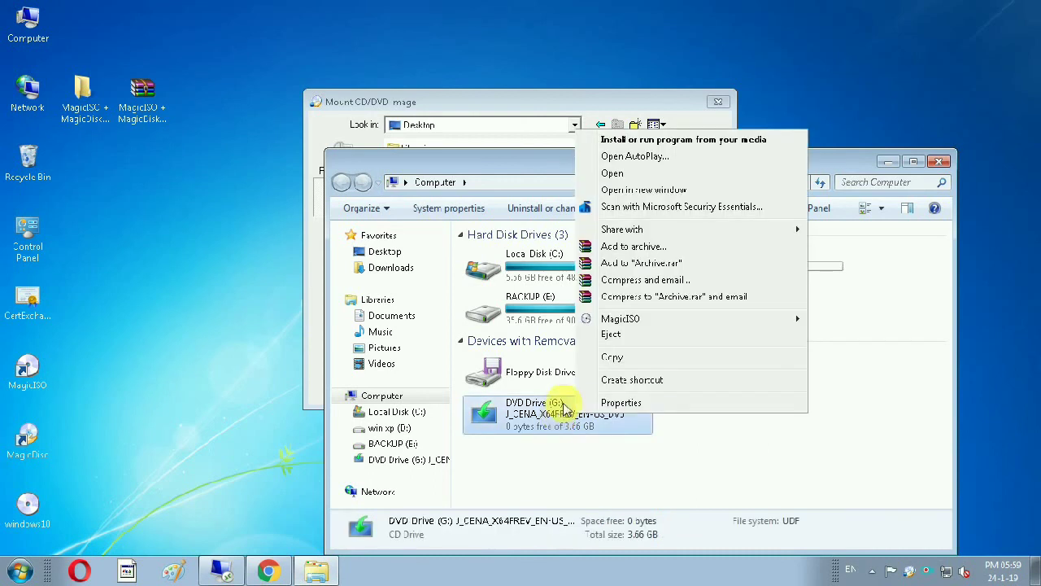
{"action": "left_click", "coordinate": [610, 336]}
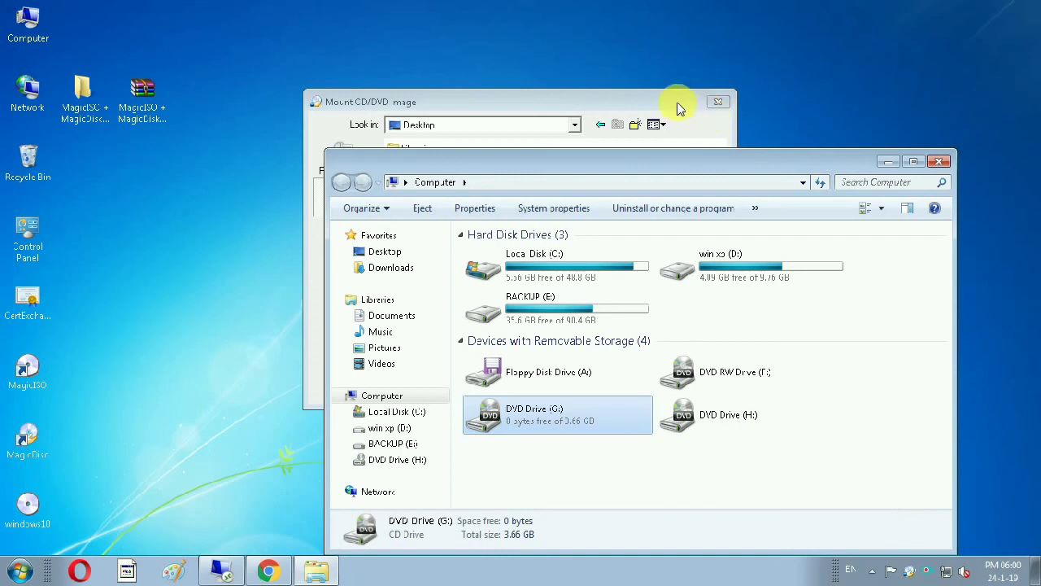
{"action": "left_click", "coordinate": [717, 106]}
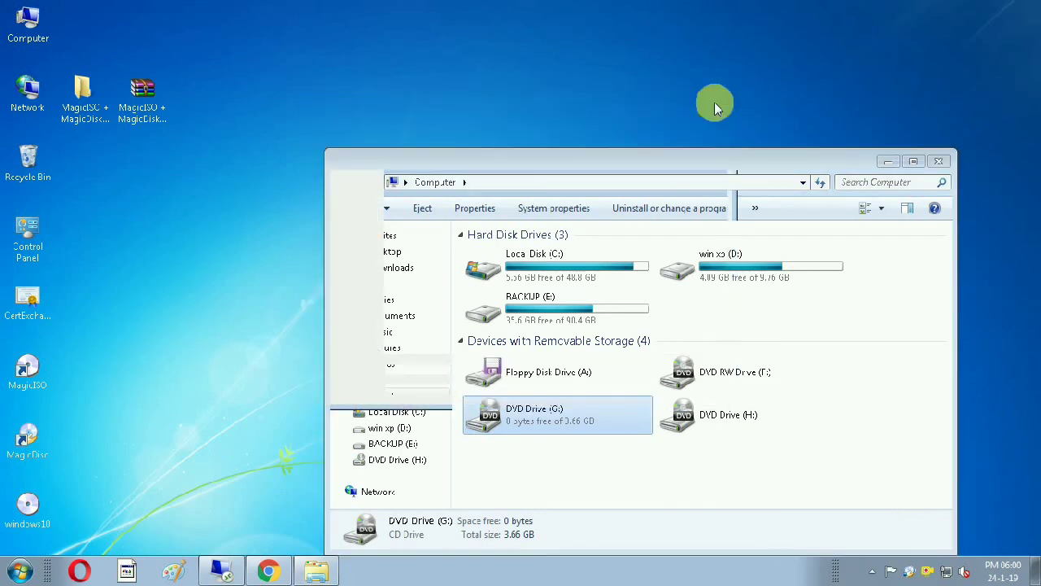
Step: Close the Computer window, mount the windows10 image from the Desktop on MagicDisc's empty virtual drive H:, and dismiss AutoPlay
{"action": "left_click", "coordinate": [938, 165]}
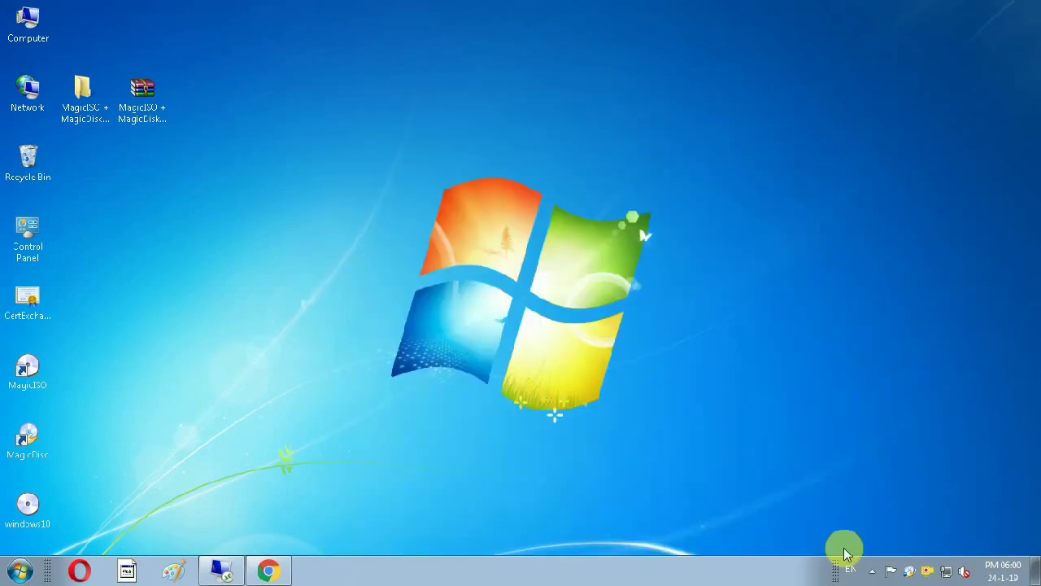
{"action": "right_click", "coordinate": [913, 574]}
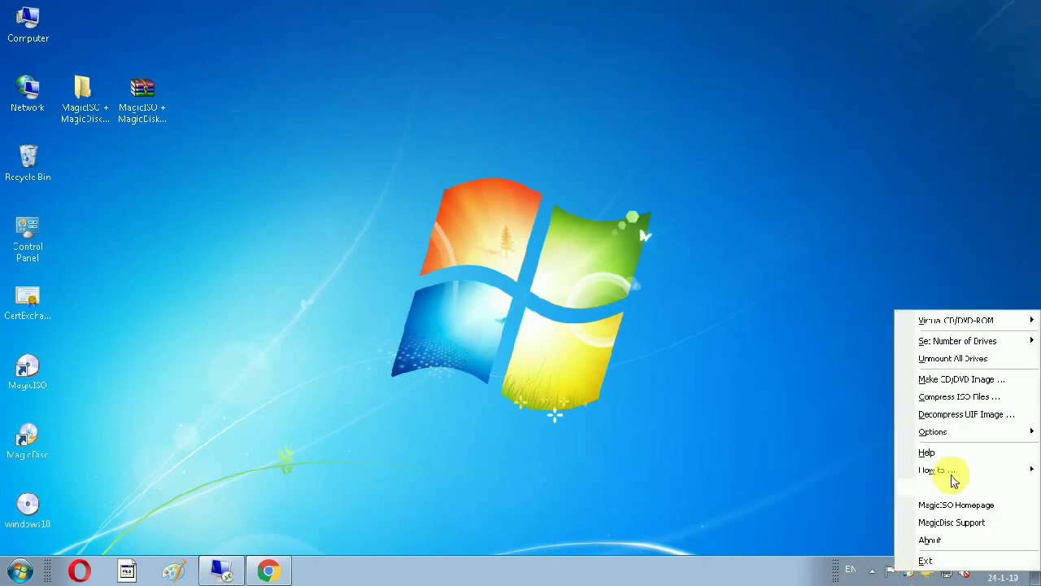
{"action": "mouse_move", "coordinate": [953, 320]}
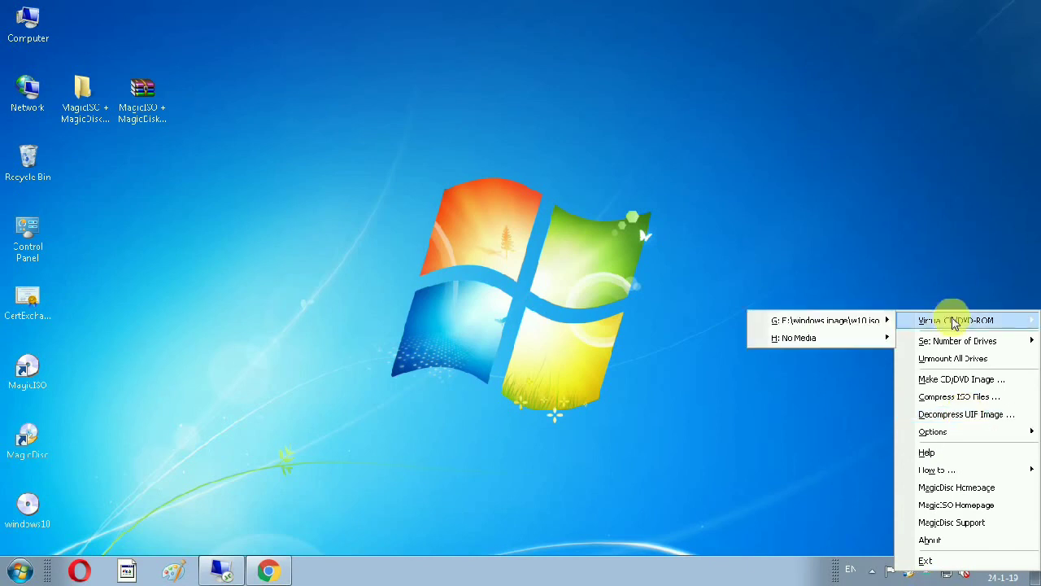
{"action": "mouse_move", "coordinate": [805, 338]}
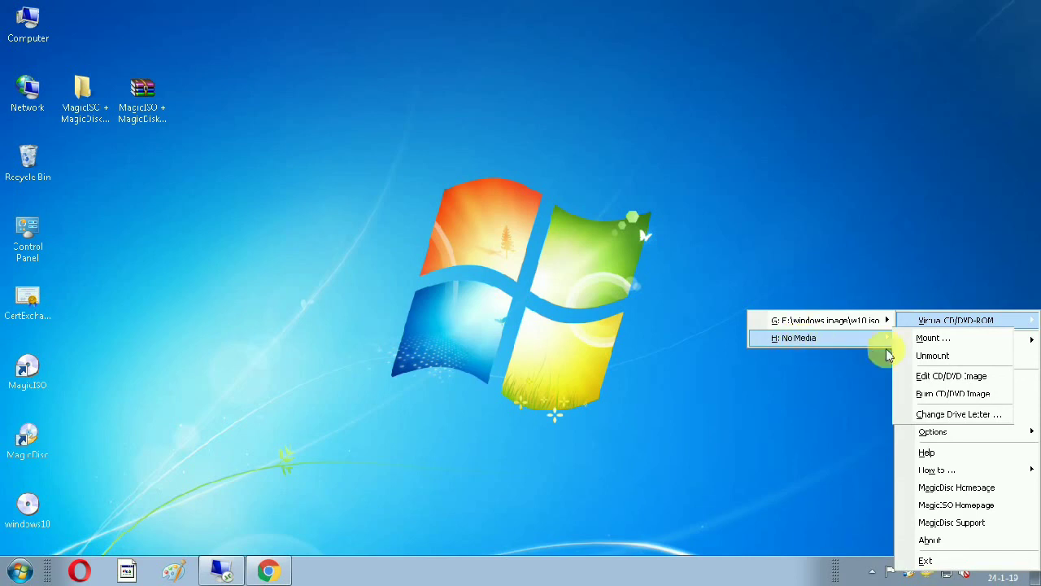
{"action": "left_click", "coordinate": [922, 349]}
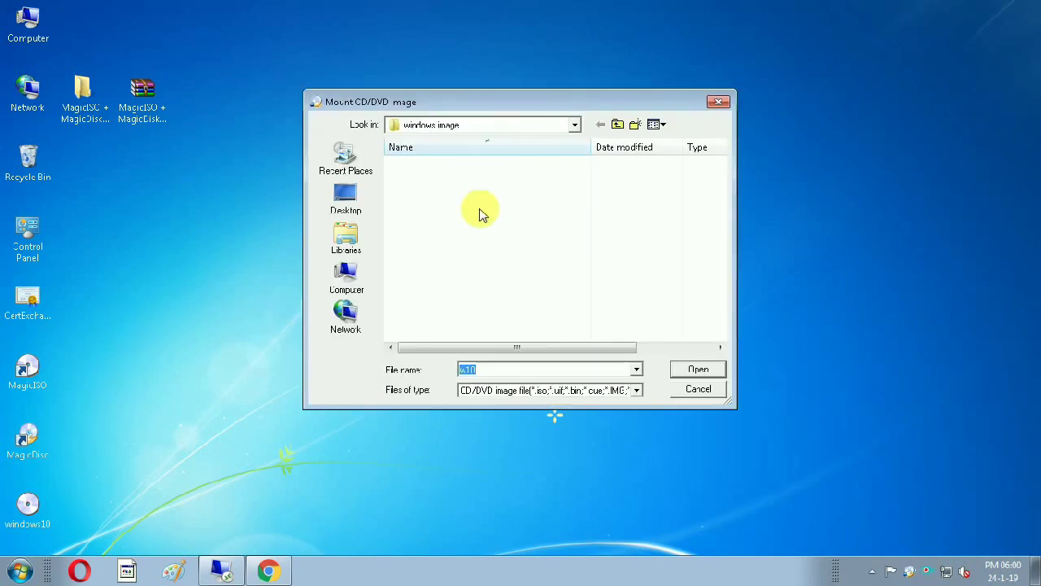
{"action": "left_click", "coordinate": [336, 211]}
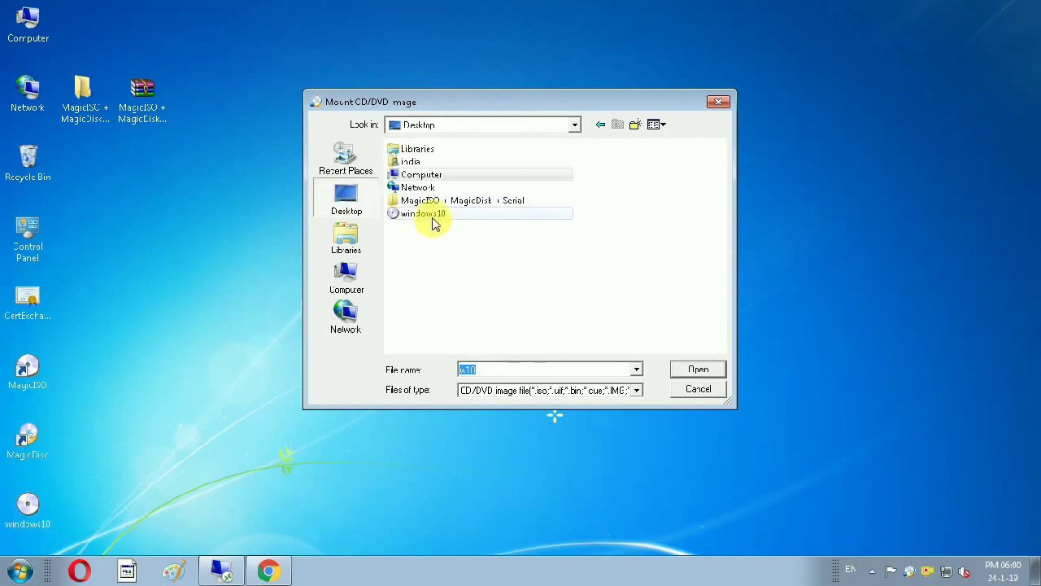
{"action": "left_click", "coordinate": [433, 215]}
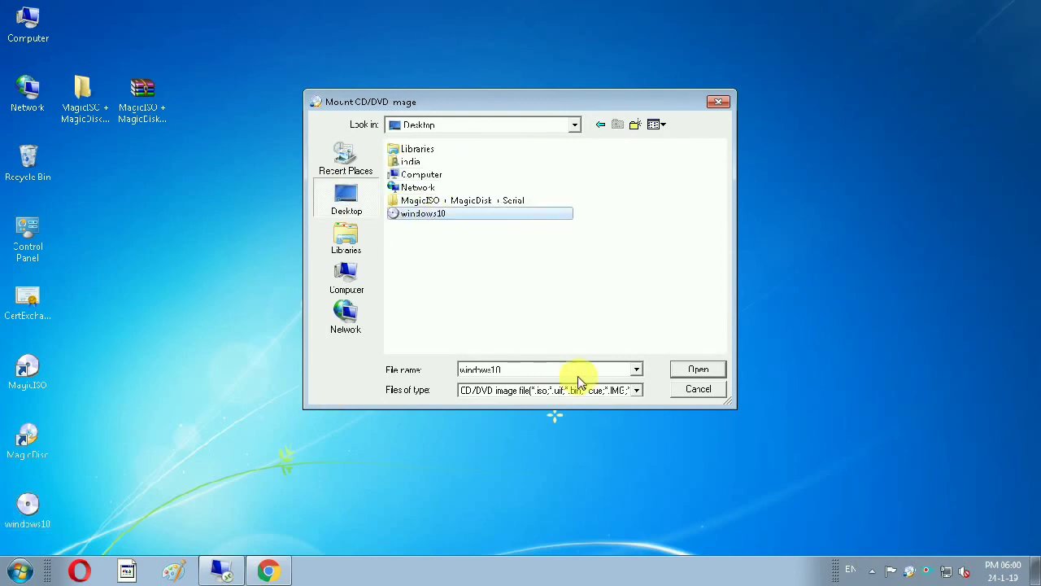
{"action": "left_click", "coordinate": [679, 374]}
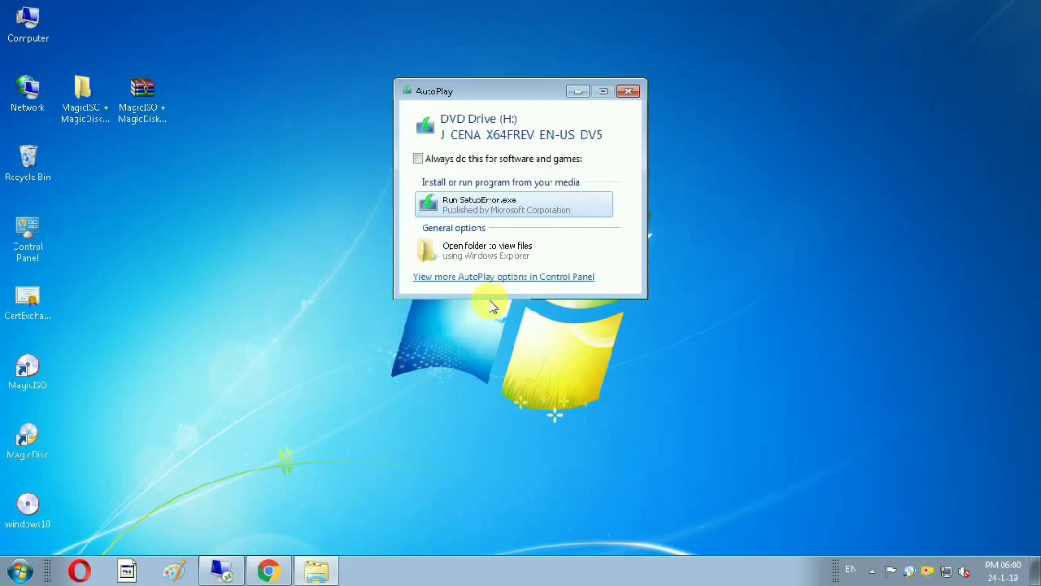
{"action": "left_click", "coordinate": [628, 93]}
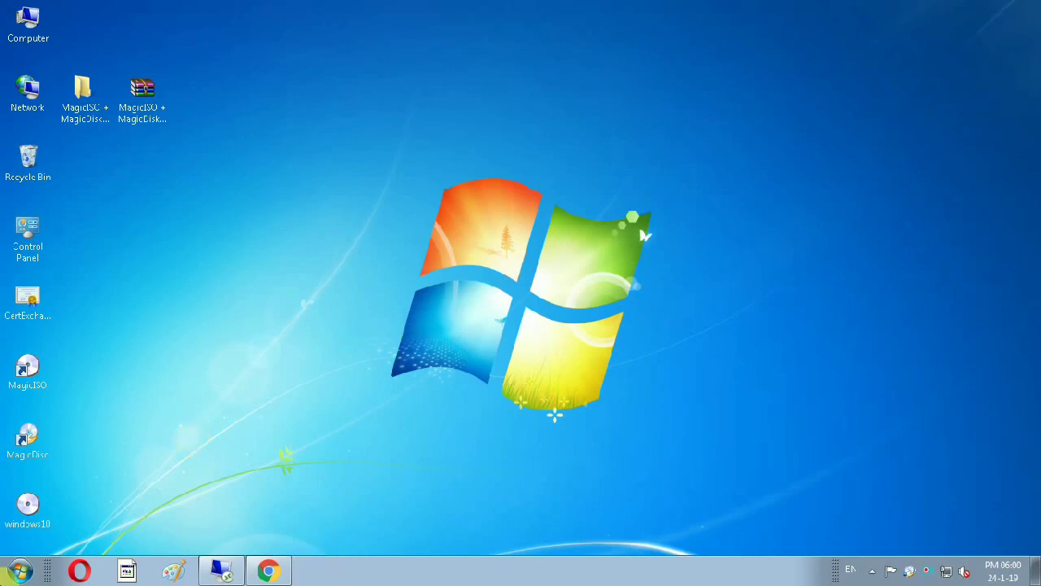
Step: Look at the files on the mounted DVD Drive (H:) in Windows Explorer, and close the window
{"action": "left_click", "coordinate": [33, 569]}
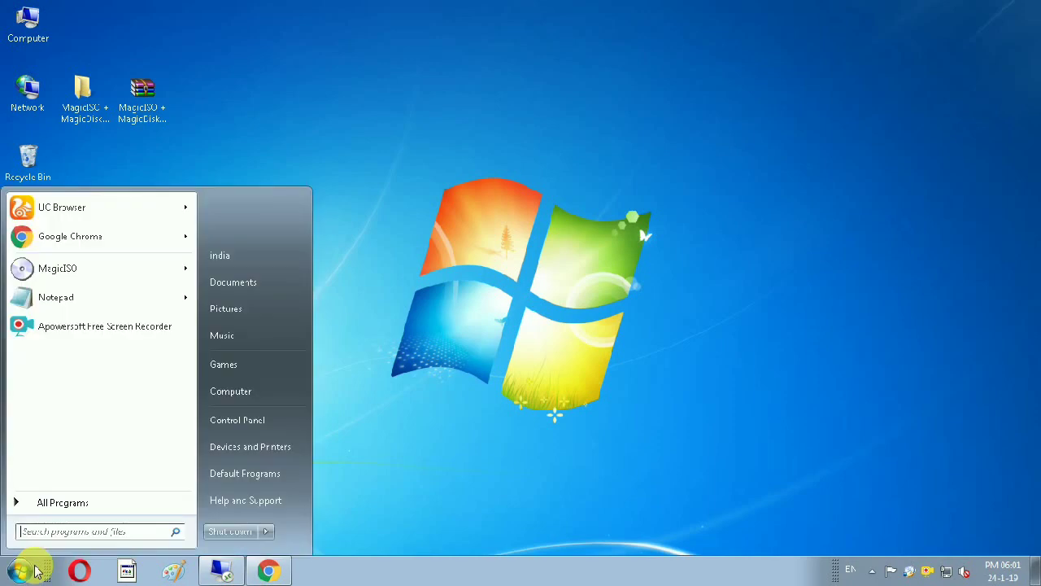
{"action": "left_click", "coordinate": [260, 392]}
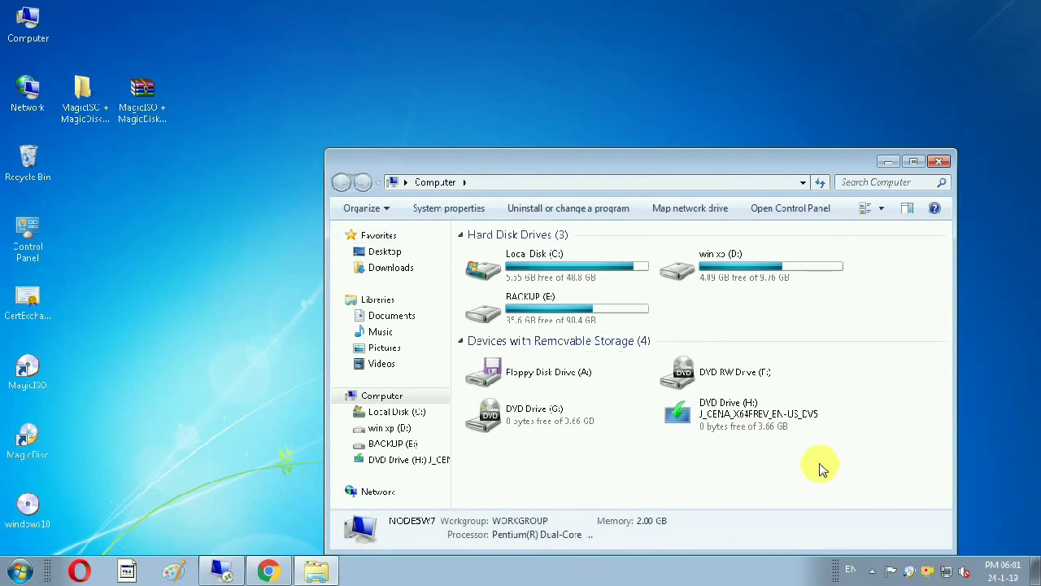
{"action": "double_click", "coordinate": [765, 419]}
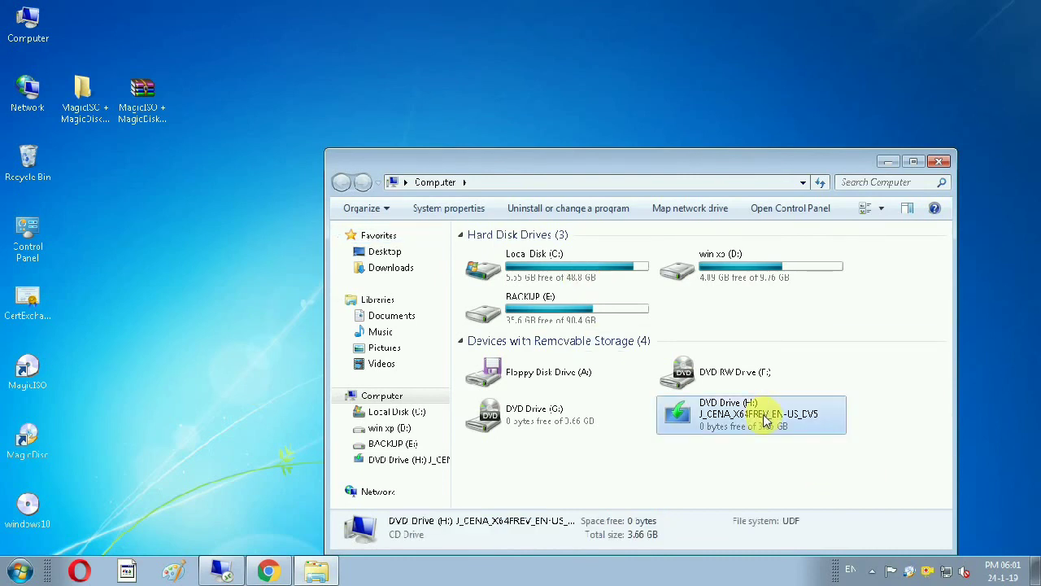
{"action": "right_click", "coordinate": [779, 429]}
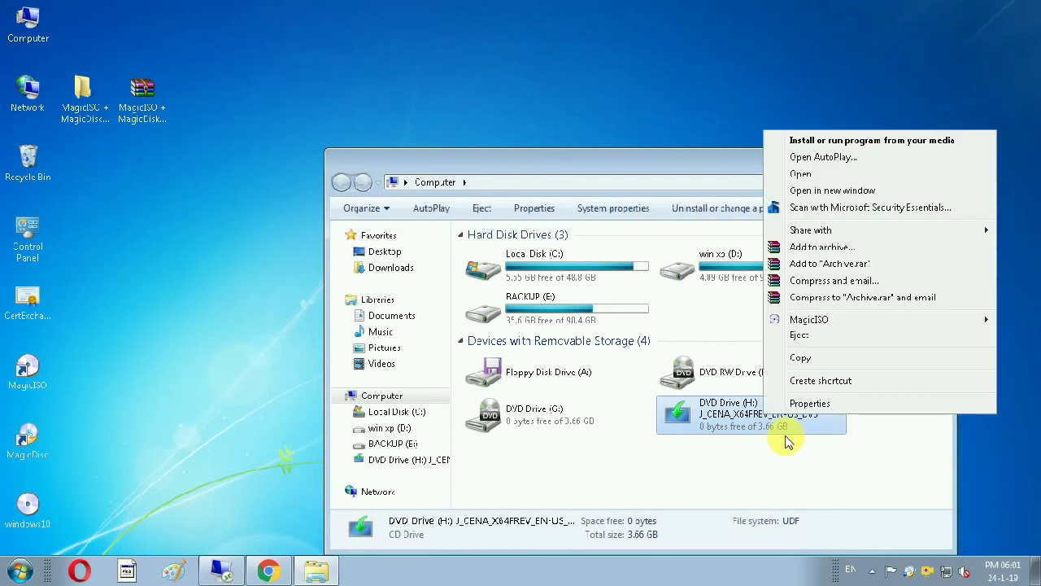
{"action": "left_click", "coordinate": [812, 174]}
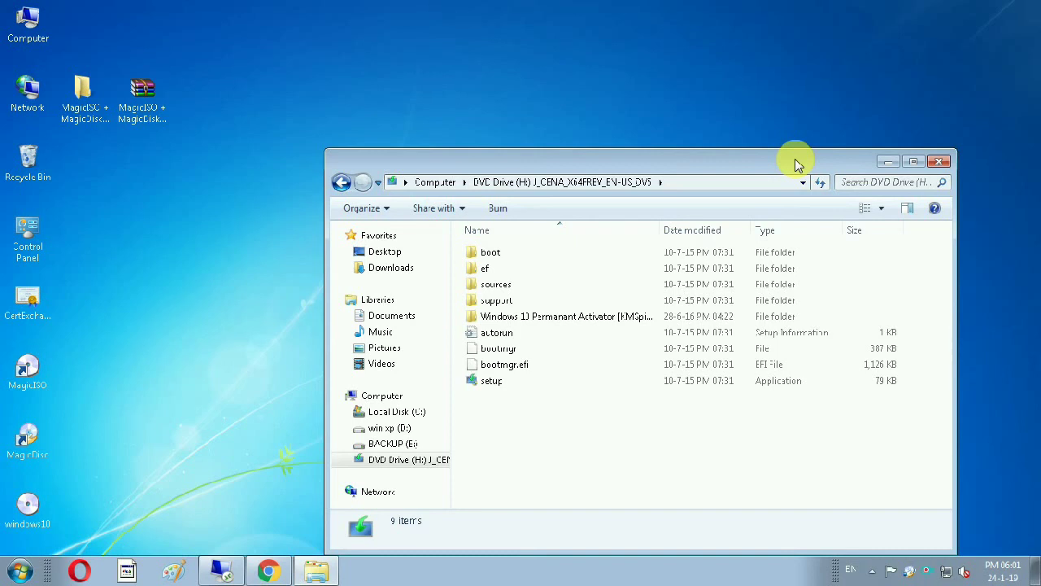
{"action": "left_click", "coordinate": [941, 163]}
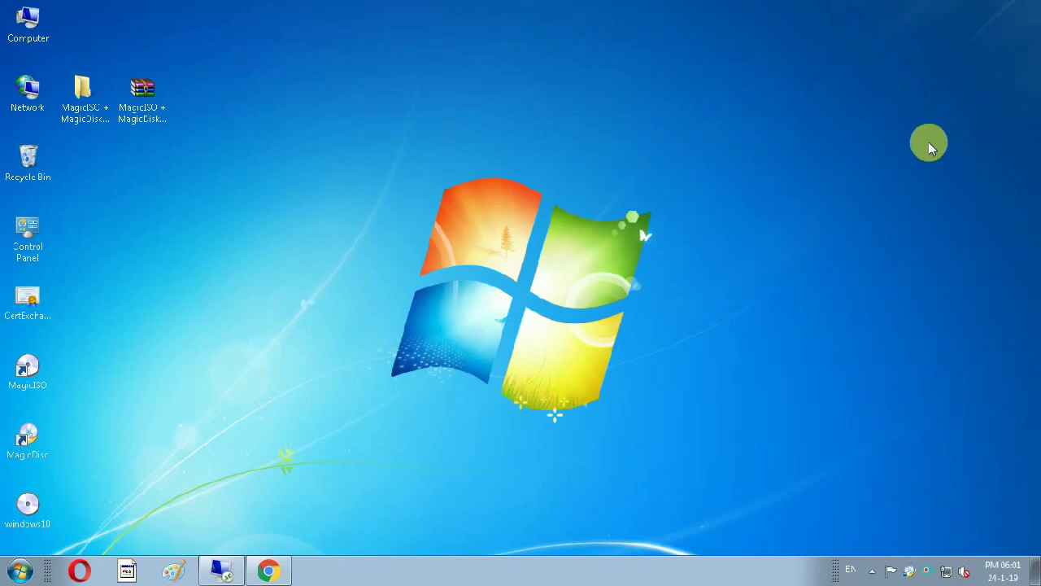